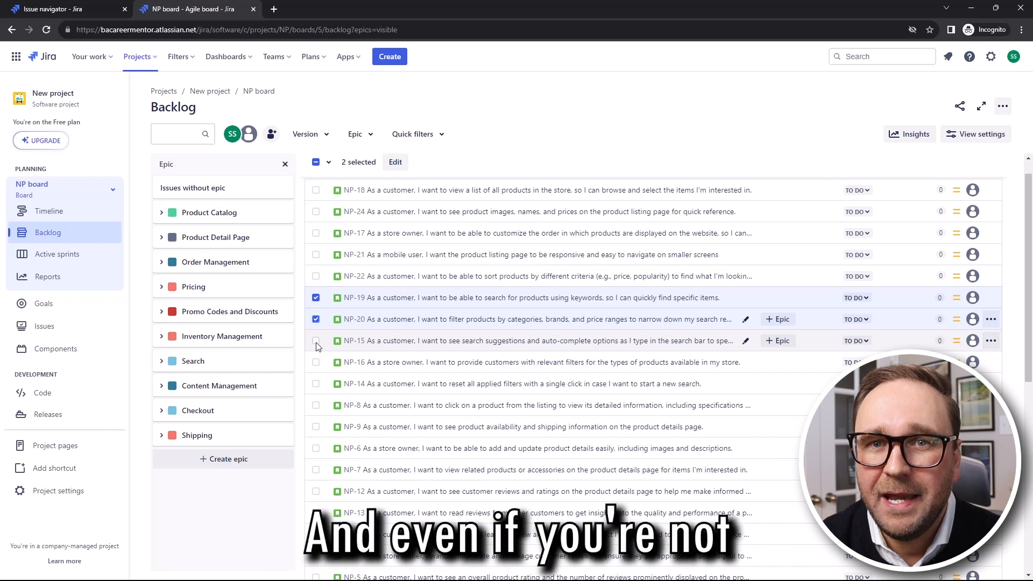
# Select stories NP-15 and NP-16 in the backlog
pyautogui.click(316, 342)
pyautogui.click(316, 363)
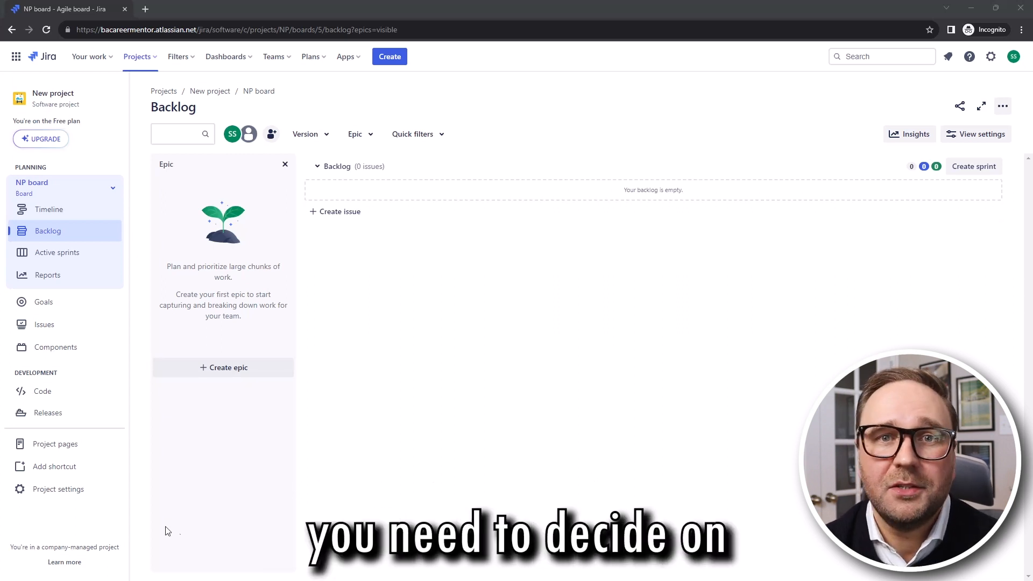
# In New project's issue type settings, try dragging Feature into the NP: Scrum Issue Type Scheme
pyautogui.click(75, 493)
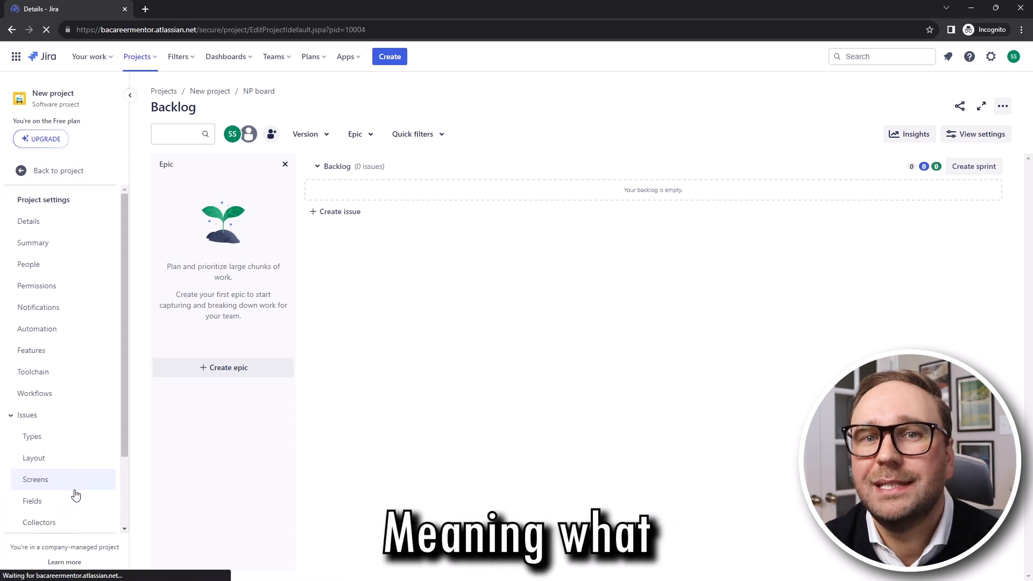
pyautogui.click(32, 377)
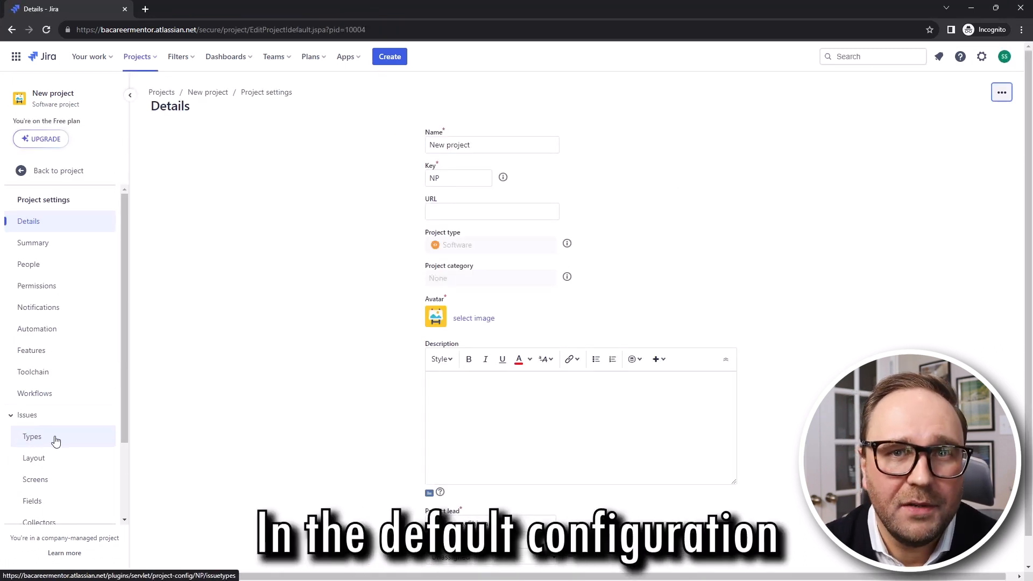
pyautogui.click(63, 440)
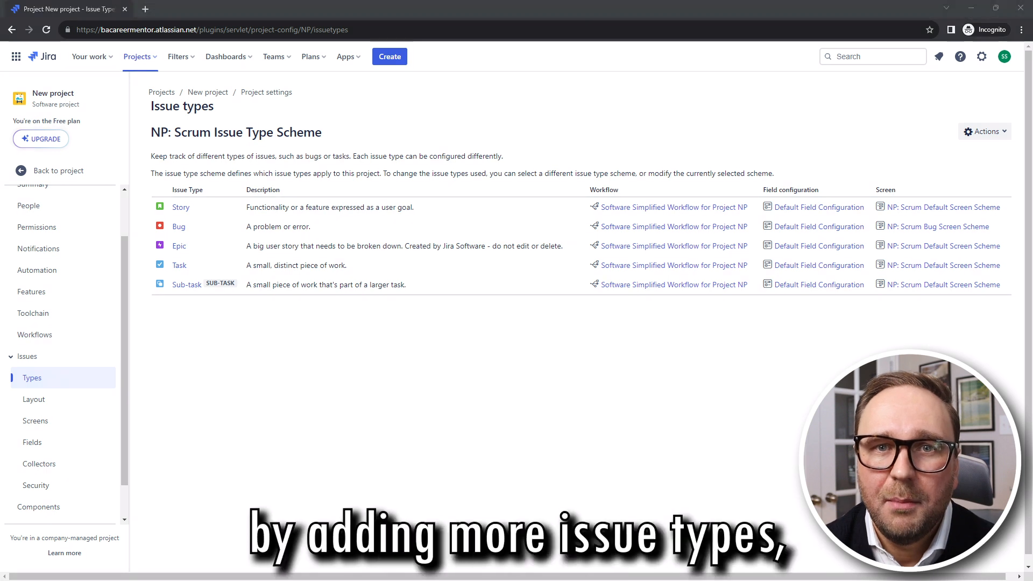
pyautogui.click(1000, 134)
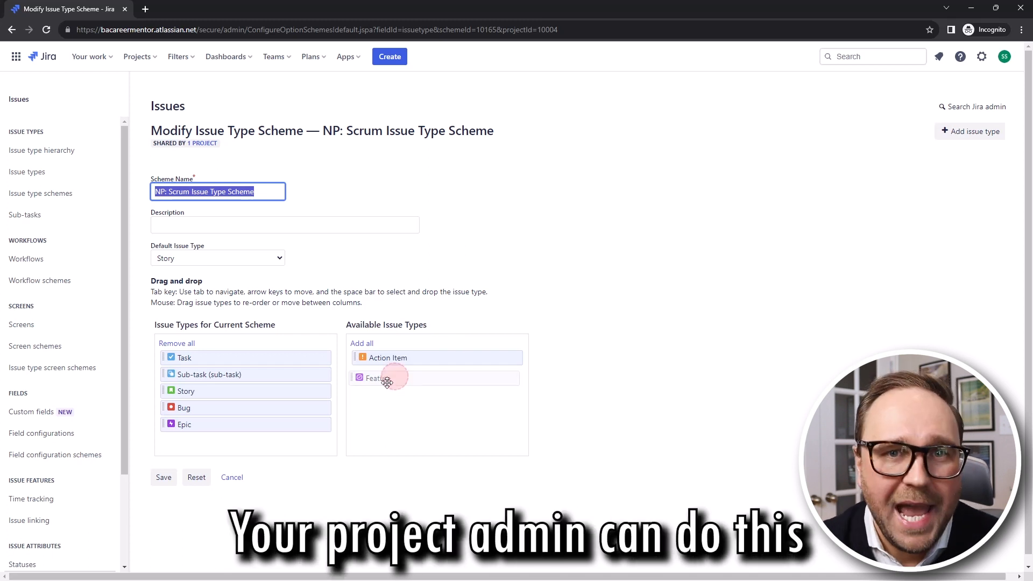
pyautogui.moveTo(310, 414); pyautogui.dragTo(198, 427)
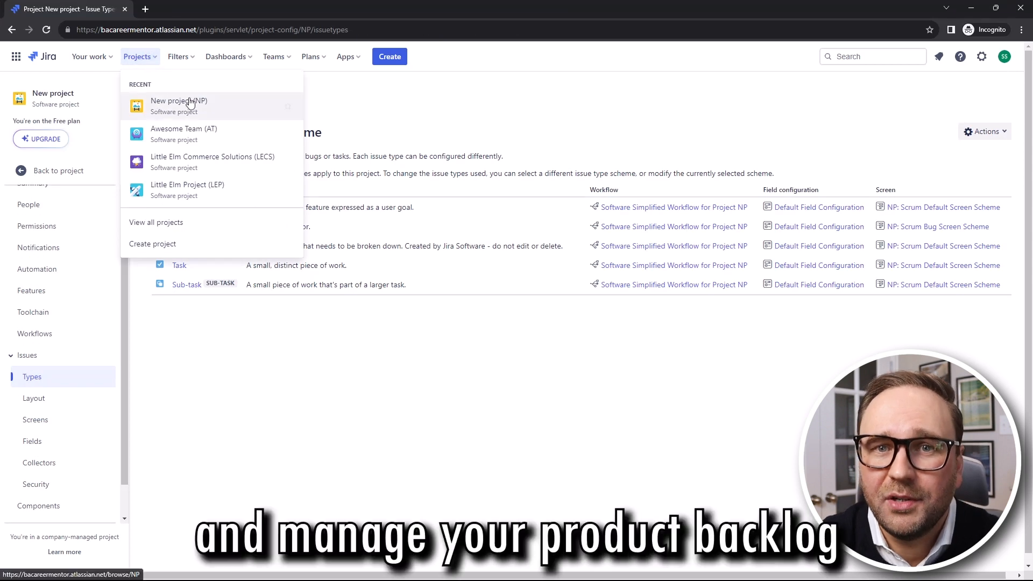
# Go to the NP board backlog and create new issues, choosing Epic as the issue type
pyautogui.click(190, 103)
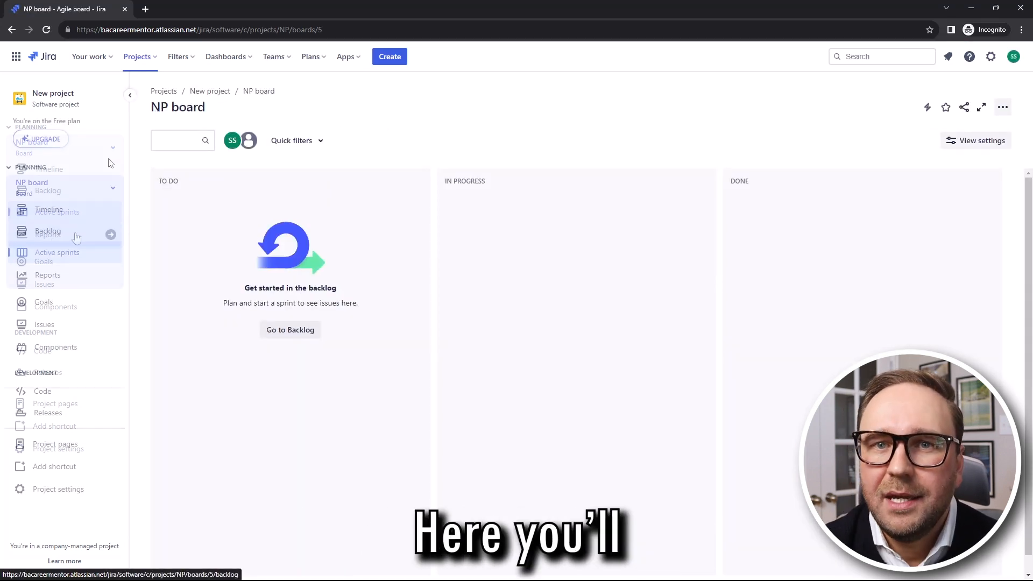
pyautogui.click(49, 235)
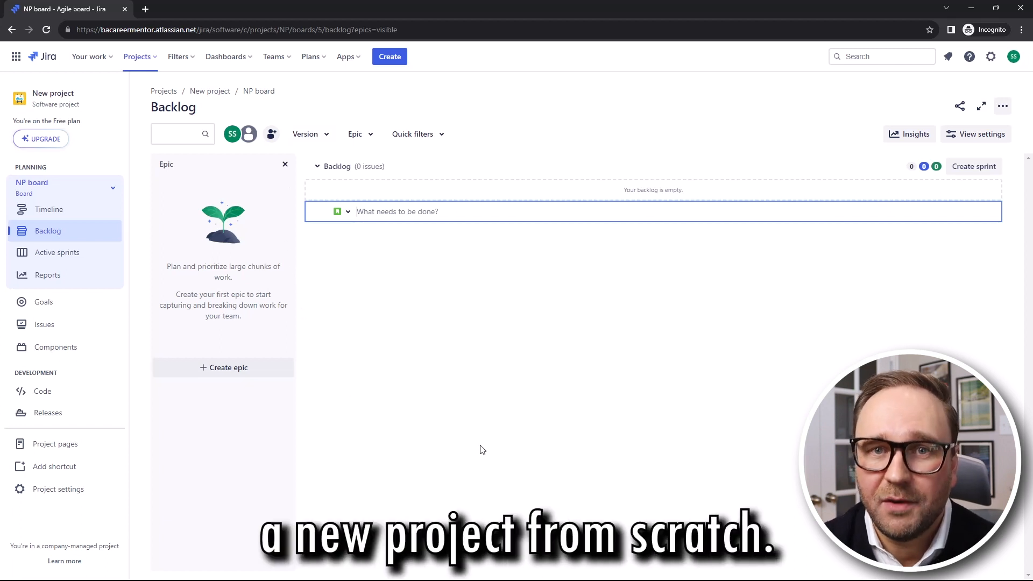
pyautogui.click(394, 60)
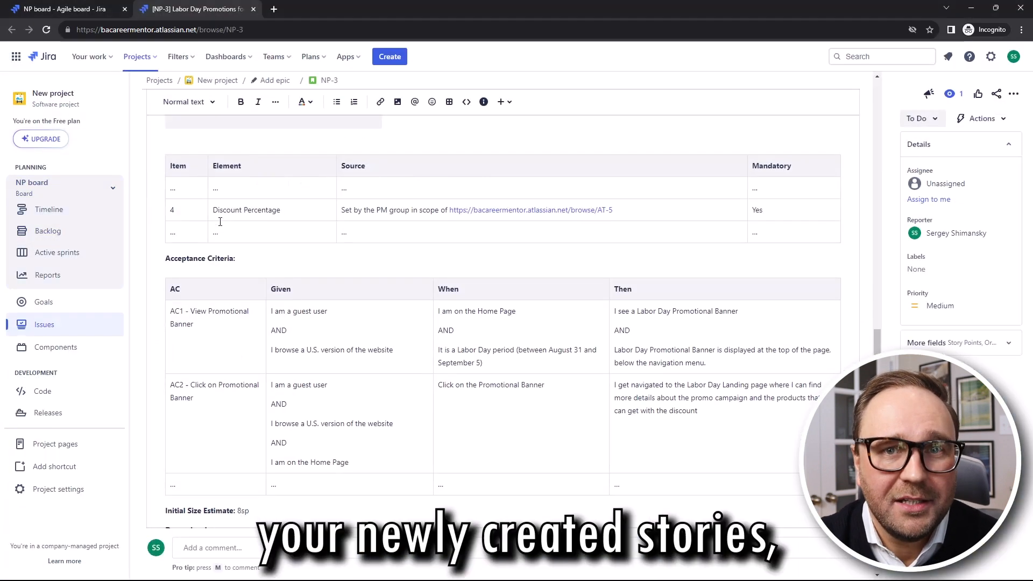
pyautogui.scroll(6, 874, 264)
pyautogui.scroll(10, 874, 264)
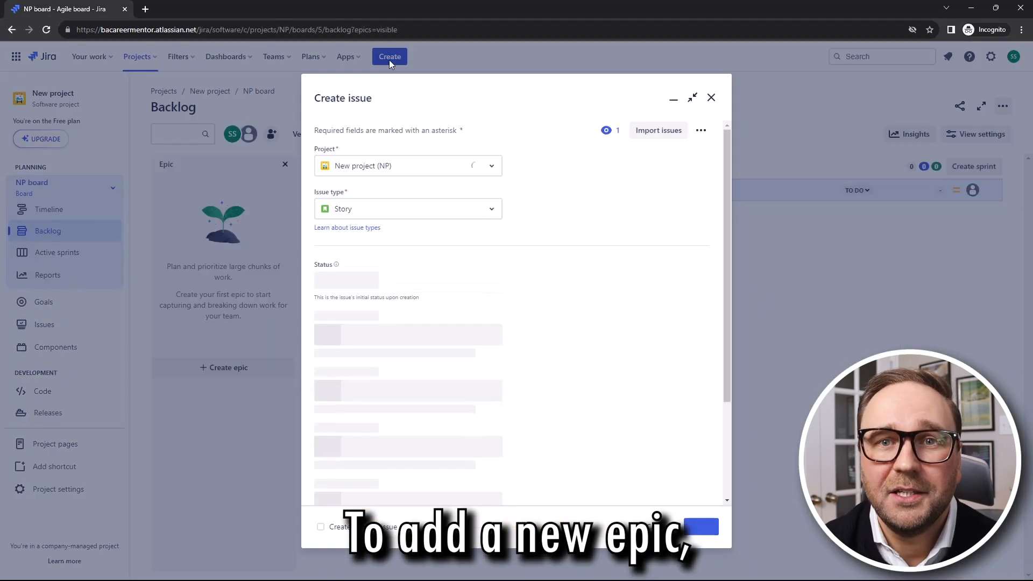
pyautogui.click(356, 211)
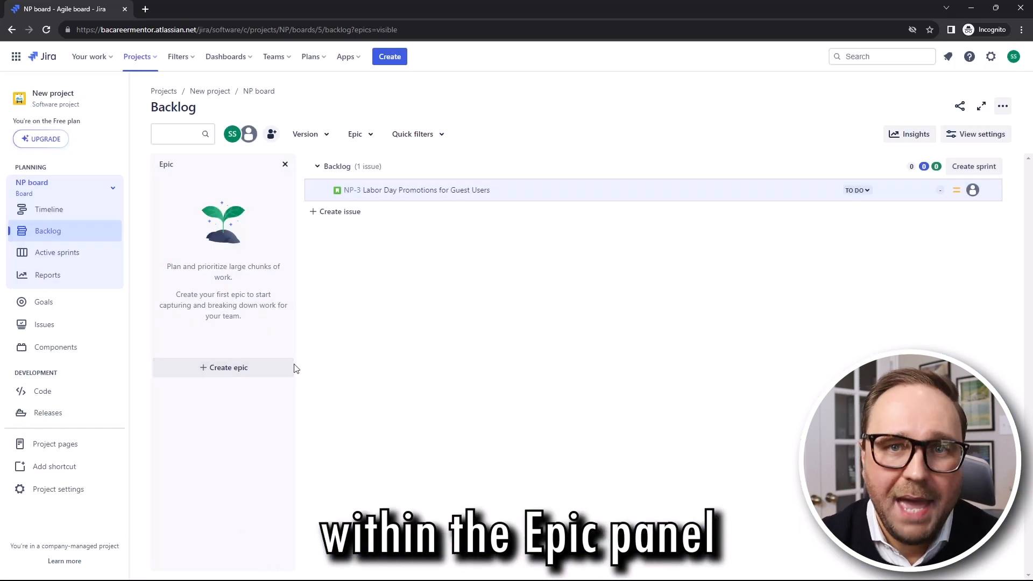
pyautogui.click(231, 368)
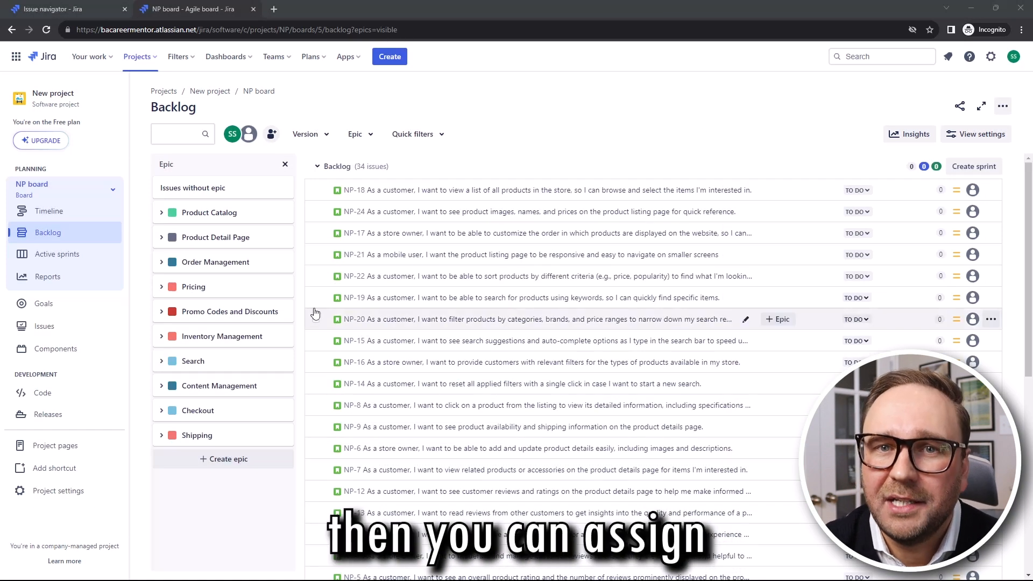
# Put stories NP-19, NP-20, NP-15, NP-16 and NP-14 into the Search epic
pyautogui.click(318, 298)
pyautogui.click(316, 319)
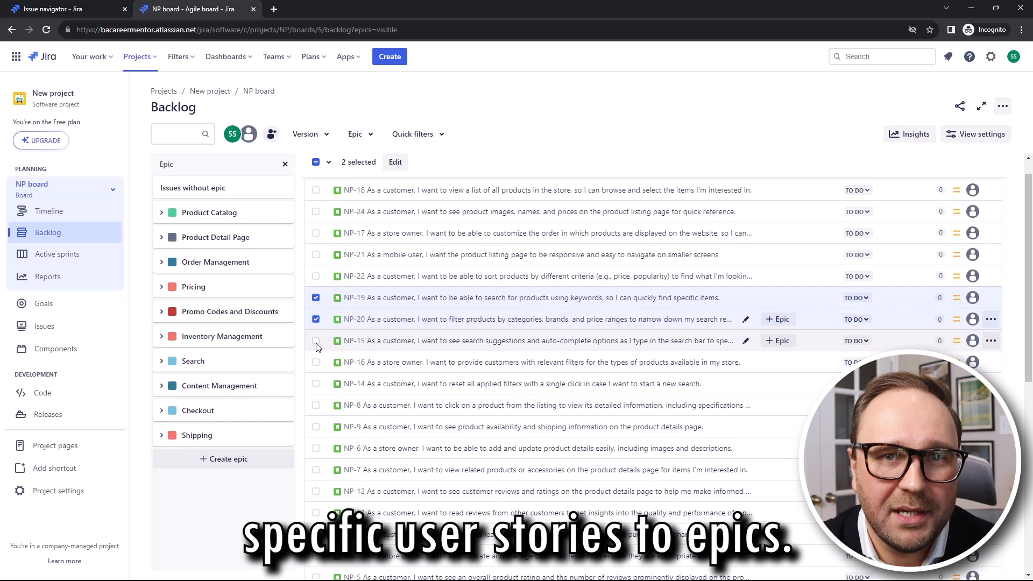
pyautogui.click(315, 341)
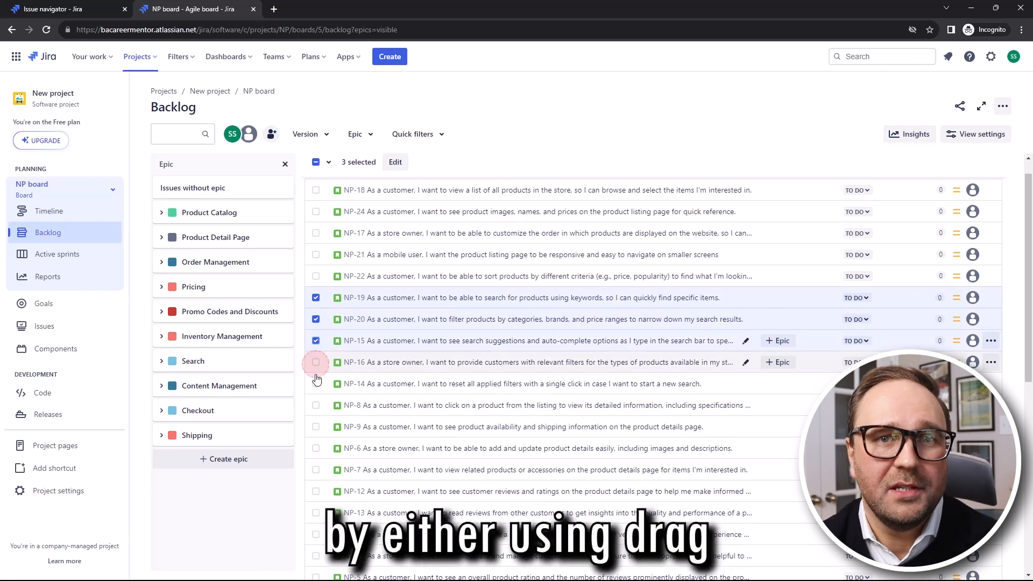
pyautogui.click(316, 362)
pyautogui.click(316, 384)
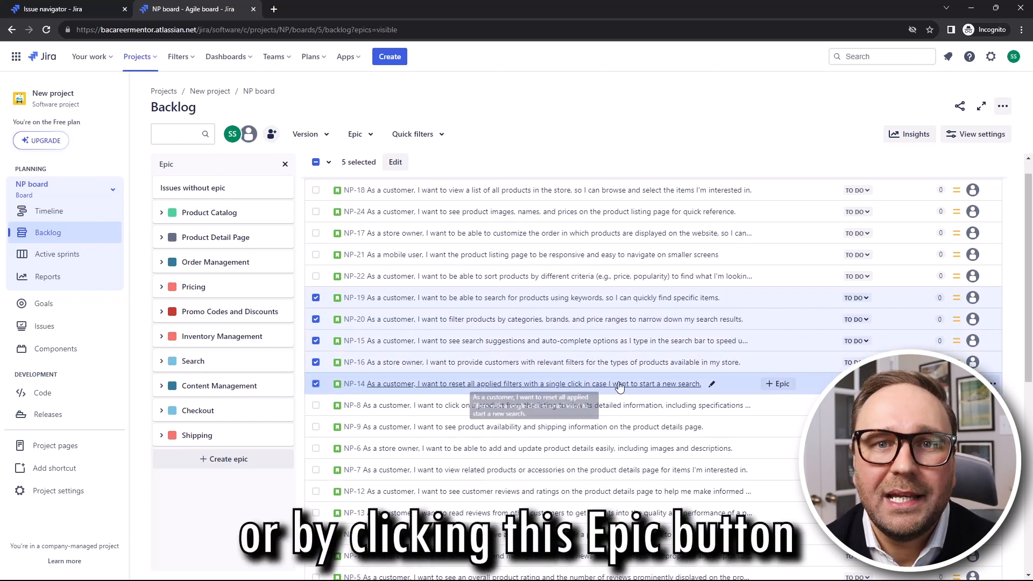
pyautogui.moveTo(804, 321); pyautogui.dragTo(200, 363)
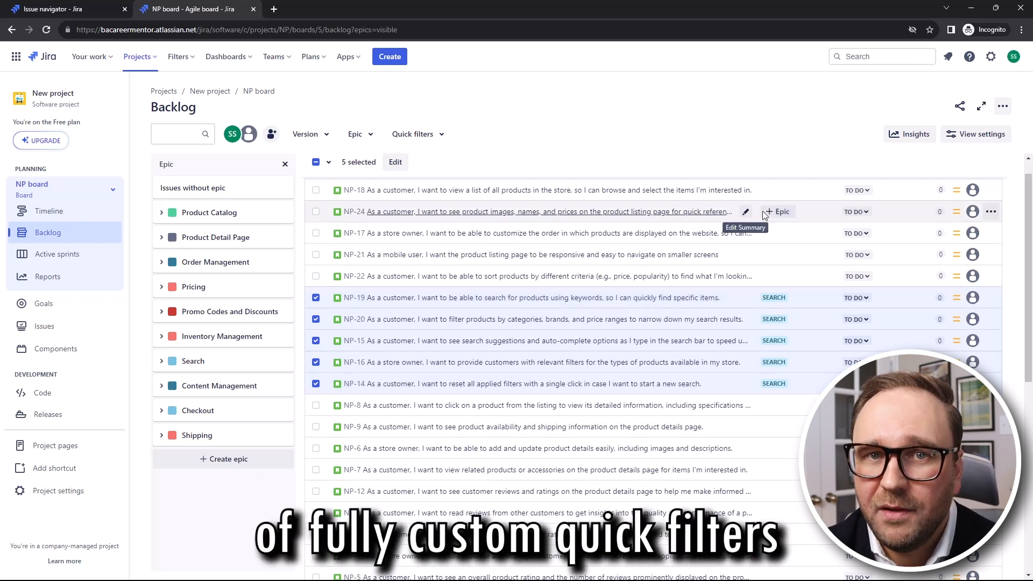
pyautogui.rightClick(817, 213)
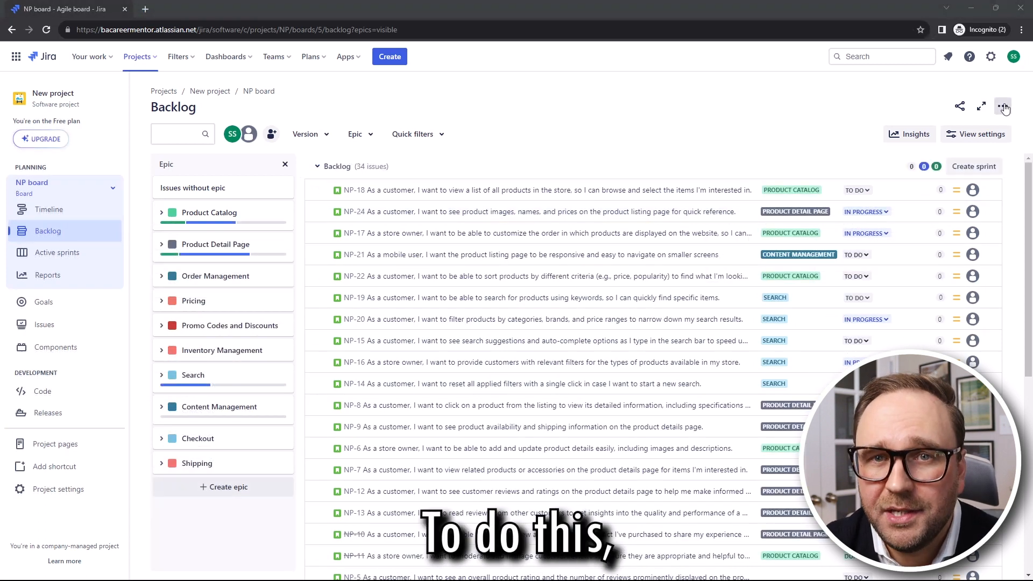
# Add a board quick filter 'In TODO Status' with the query status = "To Do"
pyautogui.click(1002, 105)
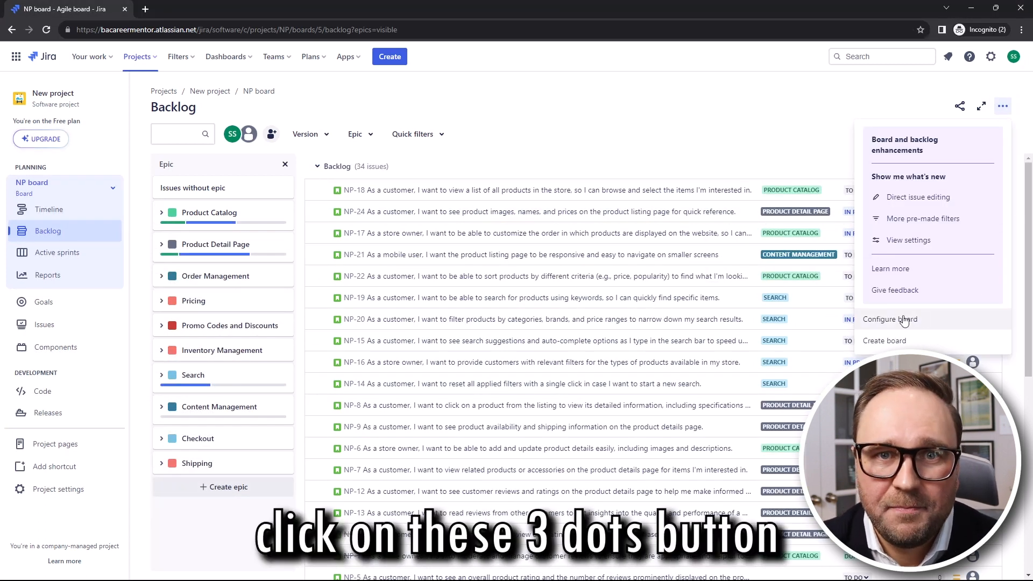
pyautogui.click(939, 321)
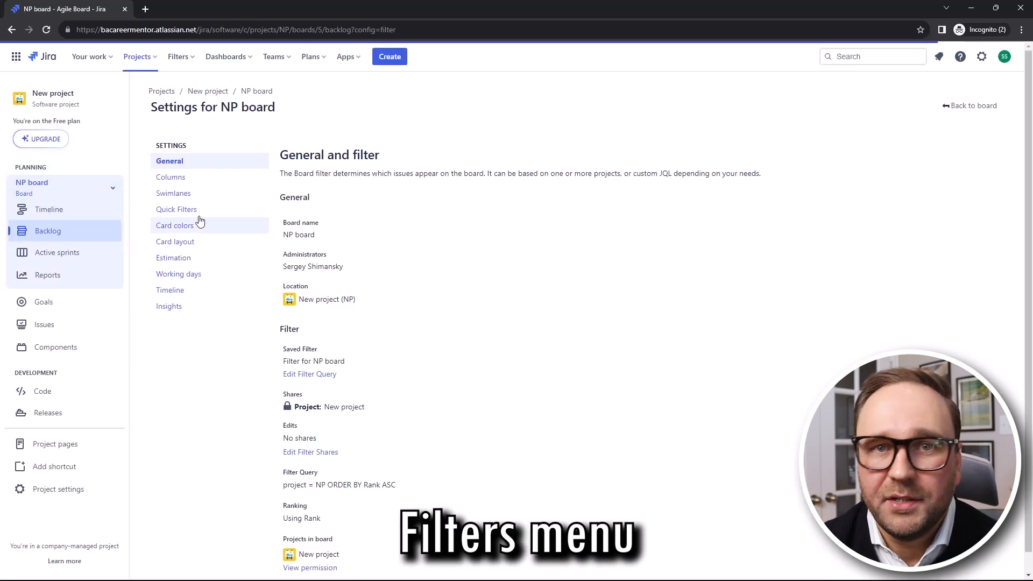
pyautogui.click(206, 211)
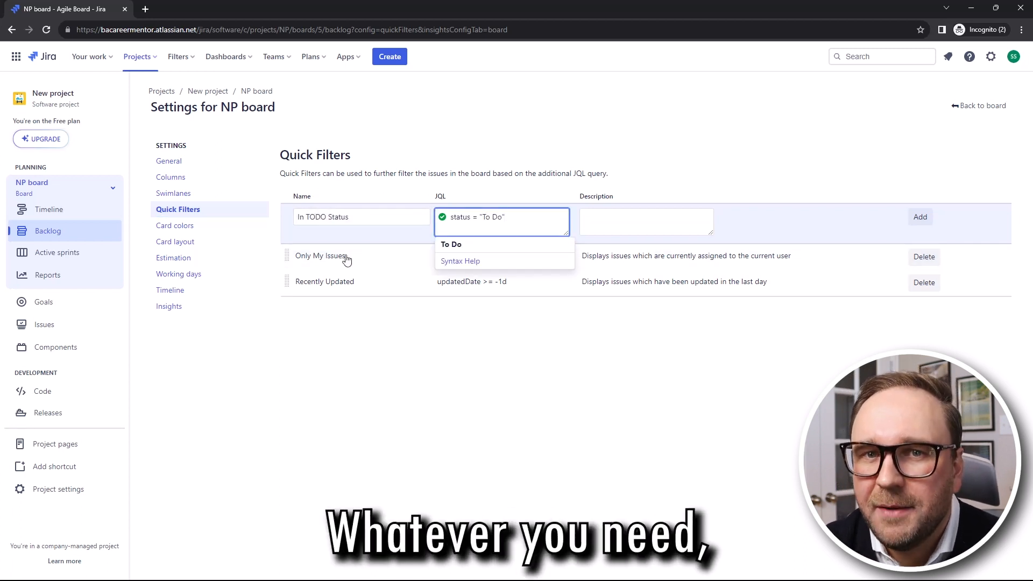
pyautogui.click(451, 245)
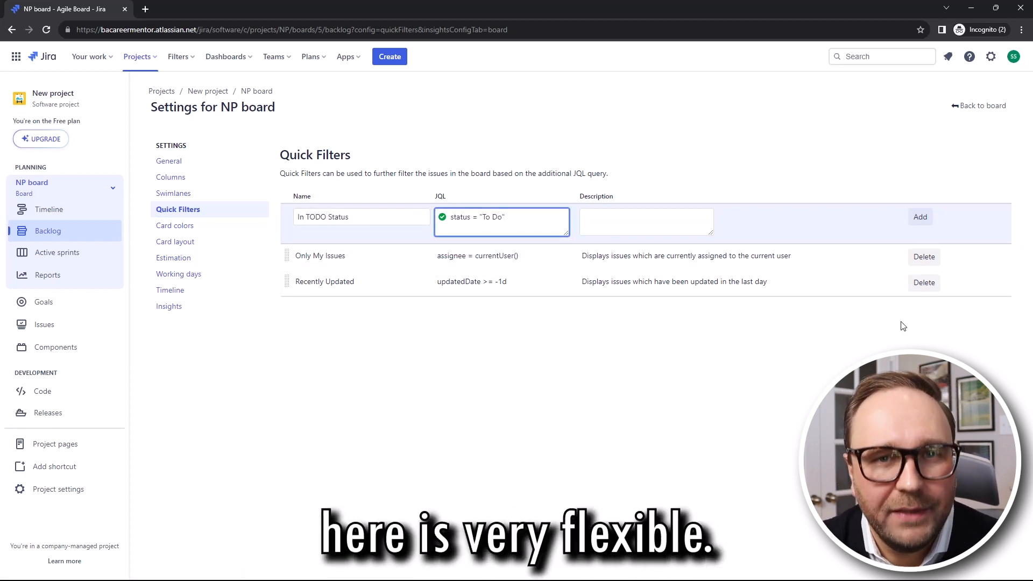
pyautogui.click(919, 218)
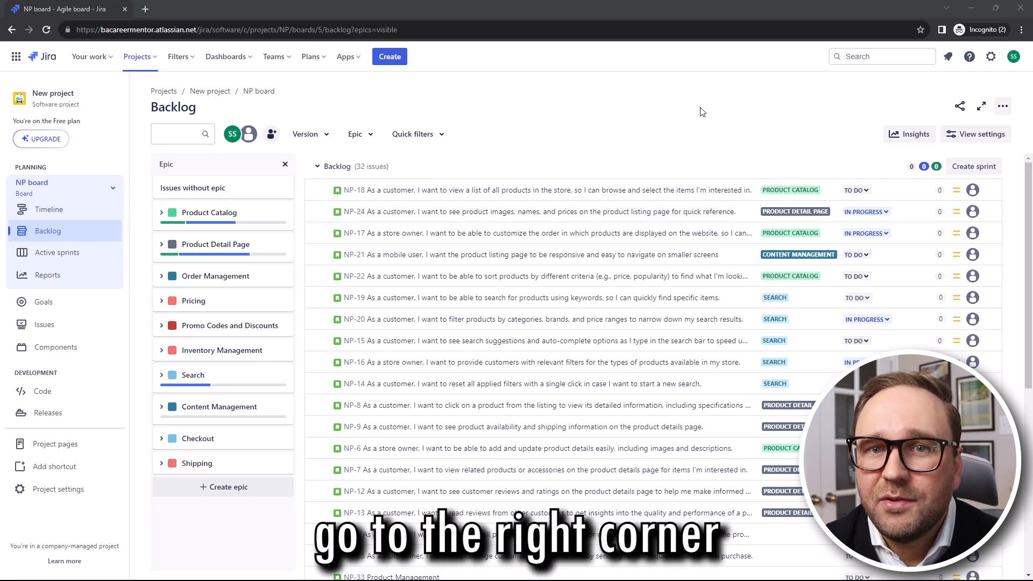
# Create NP Sprint 1, 2 and 3, then bring up NP Sprint 1's edit form
pyautogui.click(984, 168)
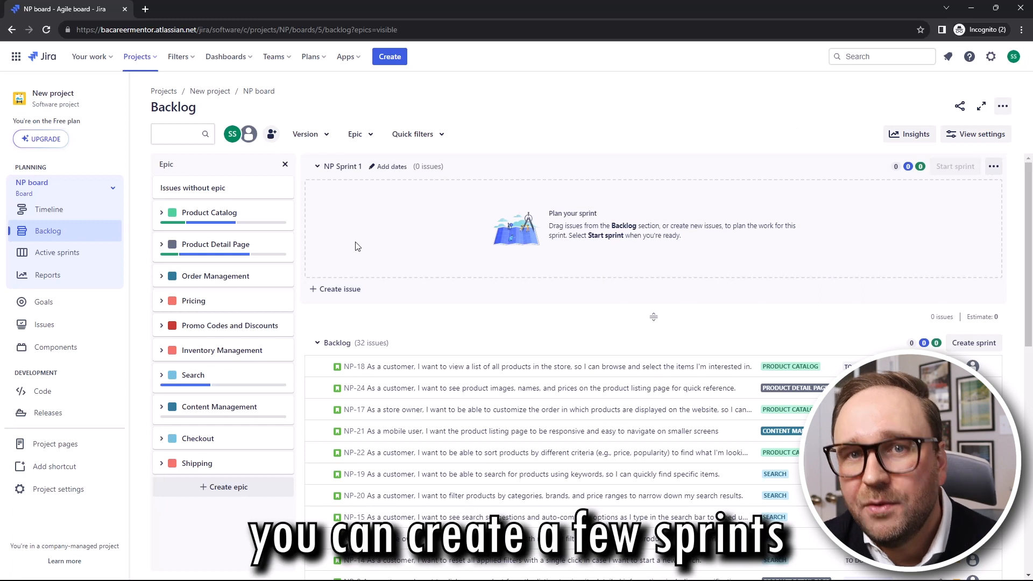
pyautogui.click(974, 342)
pyautogui.click(972, 441)
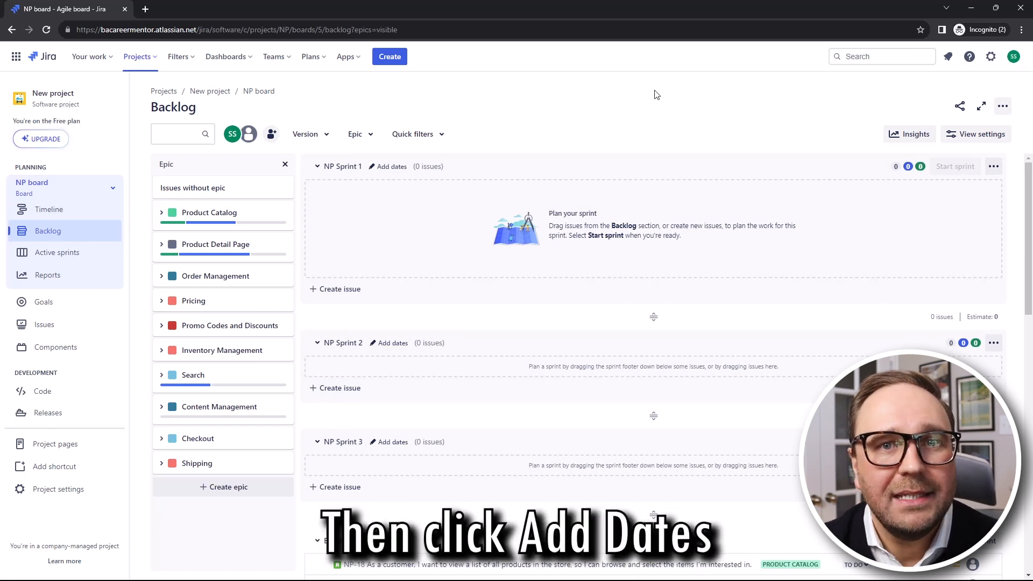
pyautogui.click(993, 167)
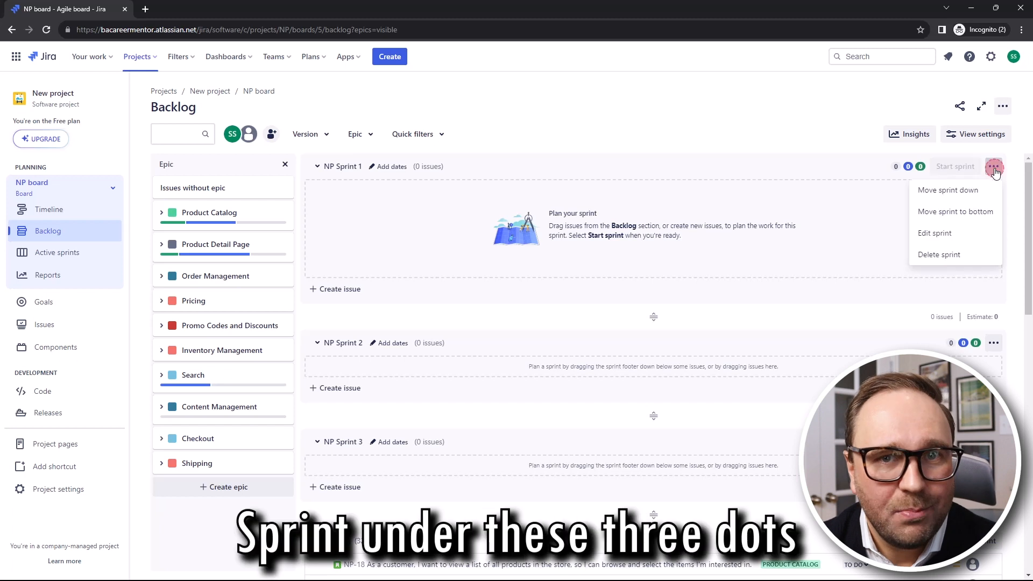
pyautogui.click(923, 237)
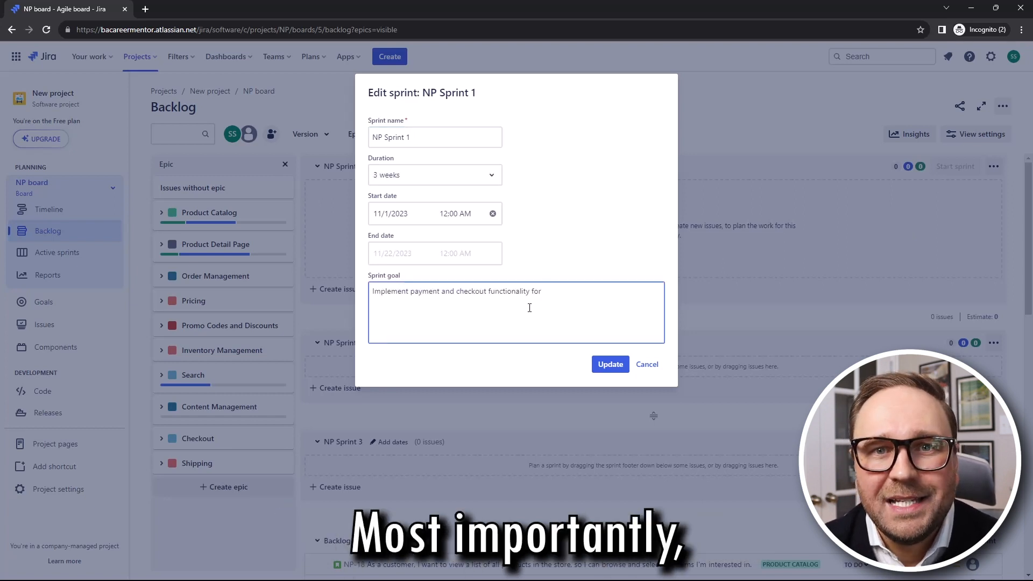
# Complete NP Sprint 1's goal with 'international users.' and save the sprint
pyautogui.write('international ')
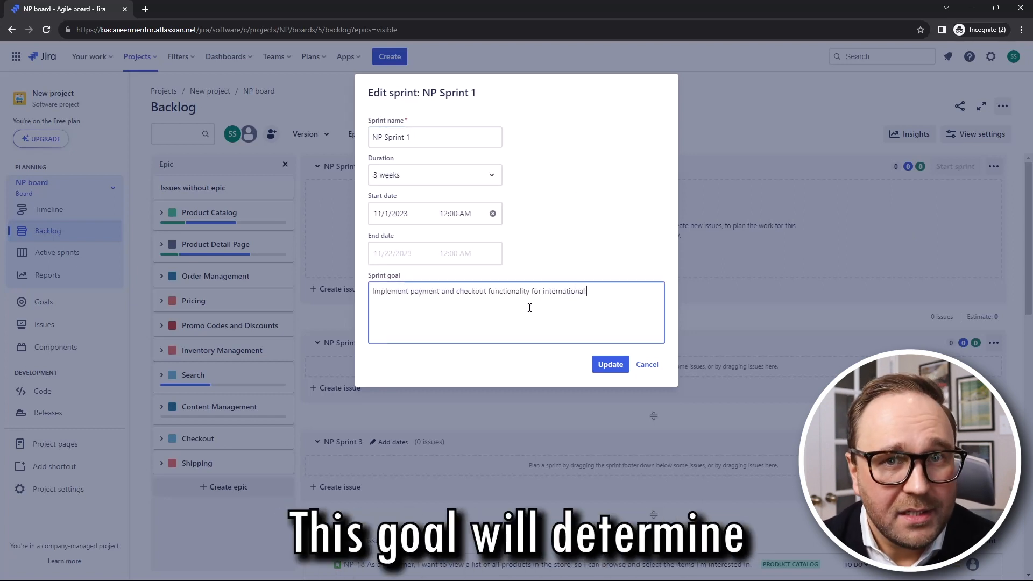
pyautogui.write('users')
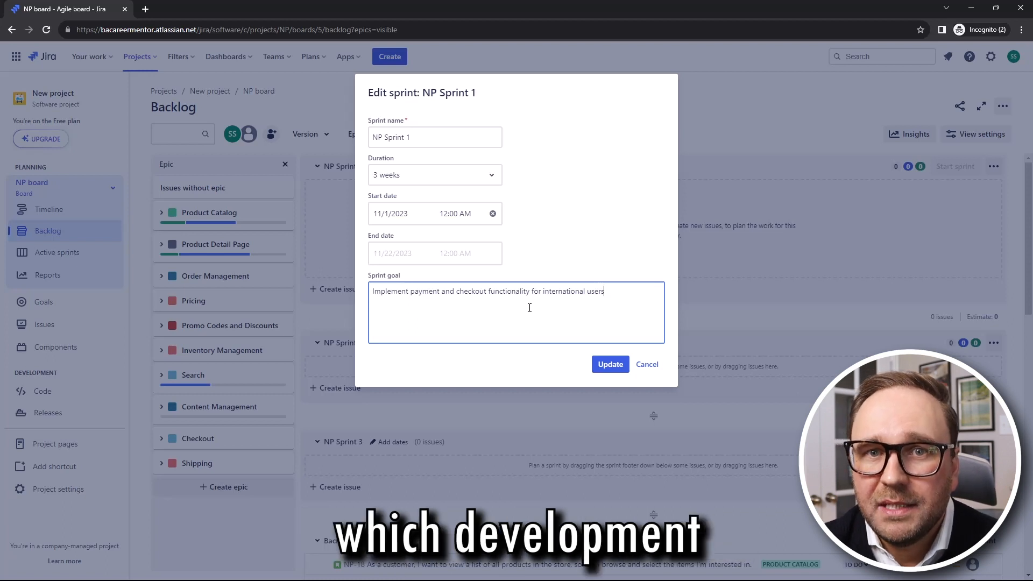
pyautogui.write('.')
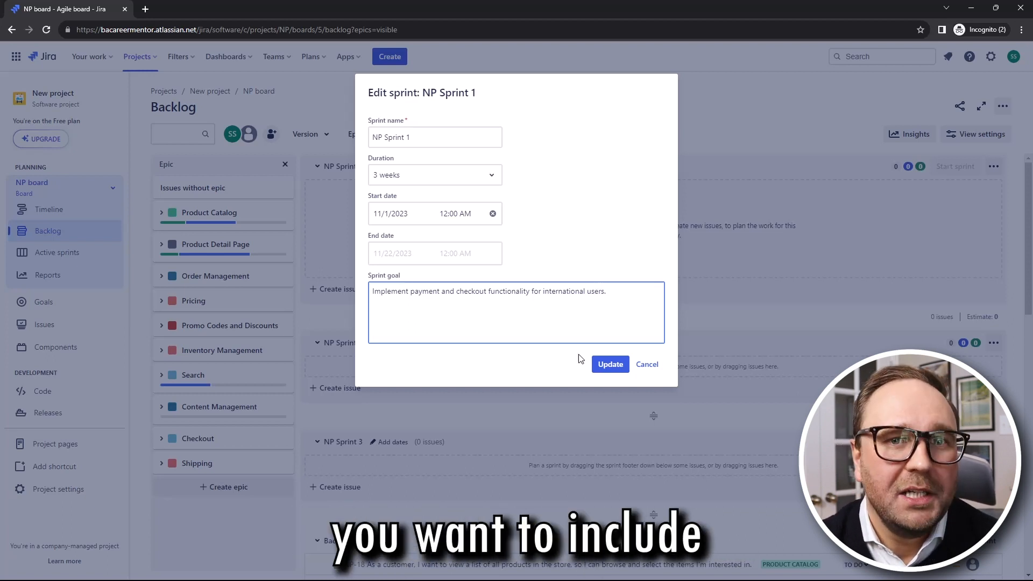
pyautogui.click(610, 364)
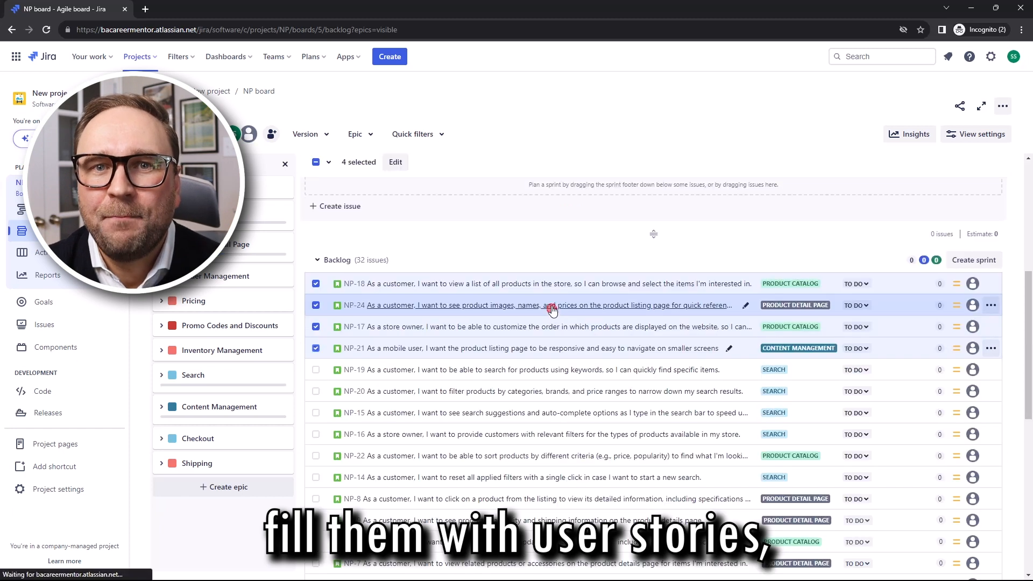
# Fill NP Sprint 1 with four stories and move the four search stories into NP Sprint 2
pyautogui.moveTo(554, 302); pyautogui.dragTo(562, 258)
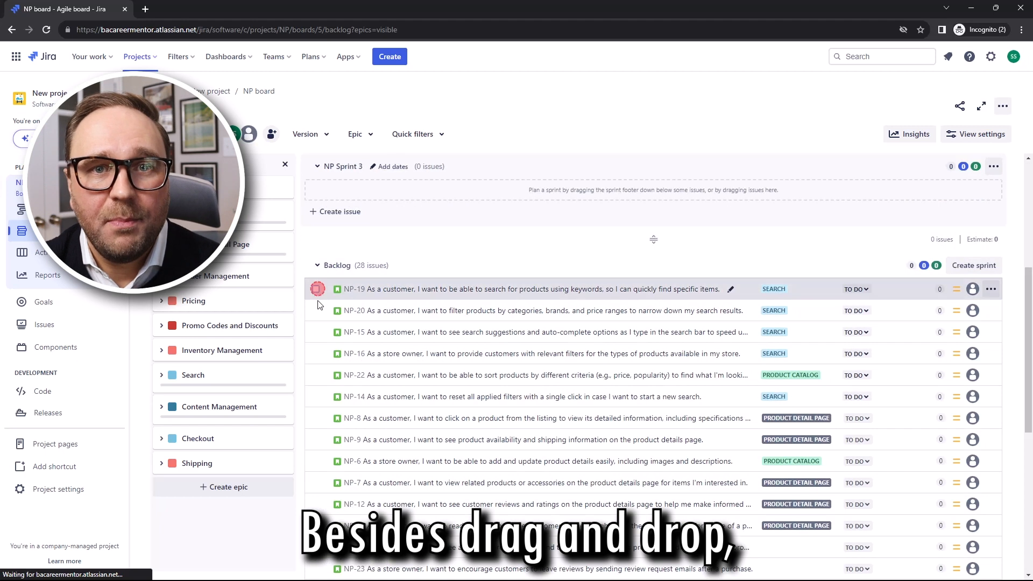
pyautogui.click(315, 289)
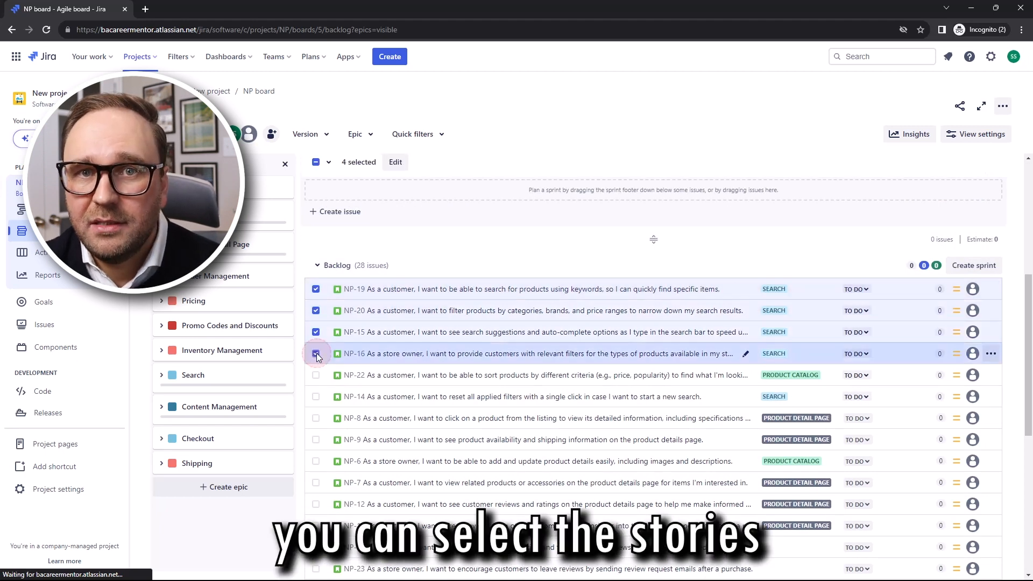
pyautogui.keyDown('shift'); pyautogui.click(315, 353); pyautogui.keyUp('shift')
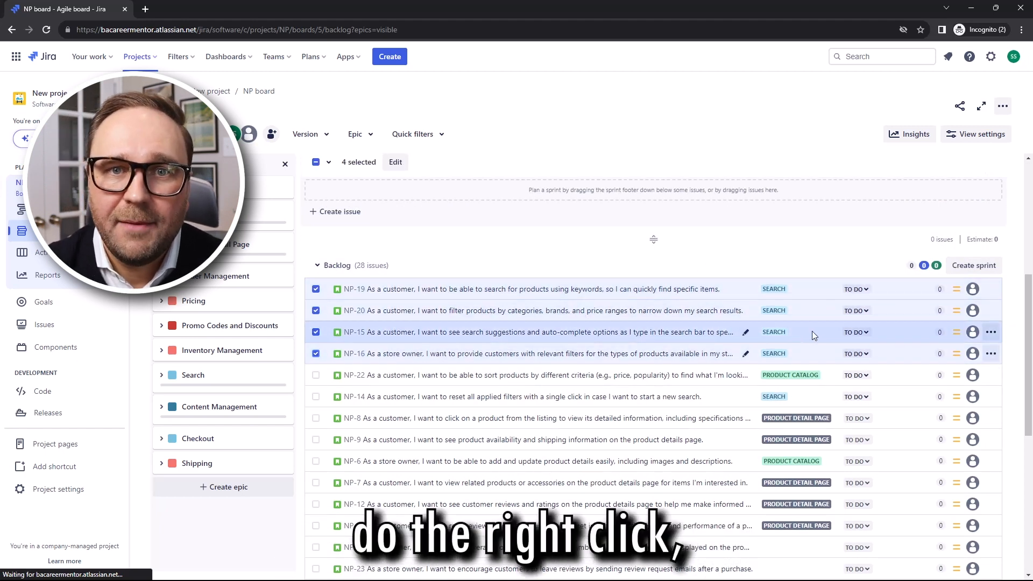
pyautogui.rightClick(811, 334)
pyautogui.moveTo(840, 366)
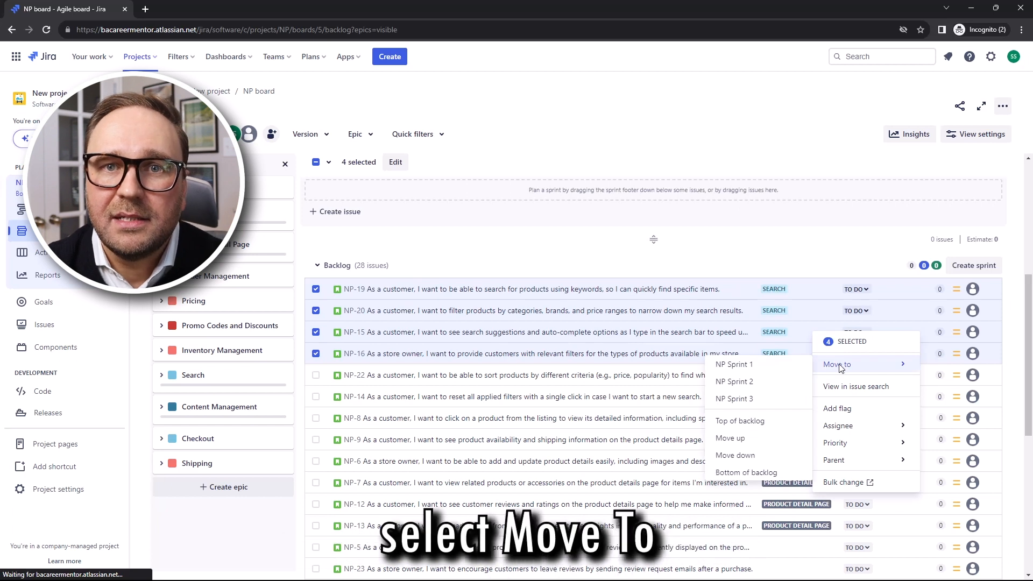
pyautogui.click(734, 382)
# Assign issue NP-3 to NP Sprint 3 through its Sprint field
pyautogui.moveTo(1029, 356); pyautogui.dragTo(1012, 199)
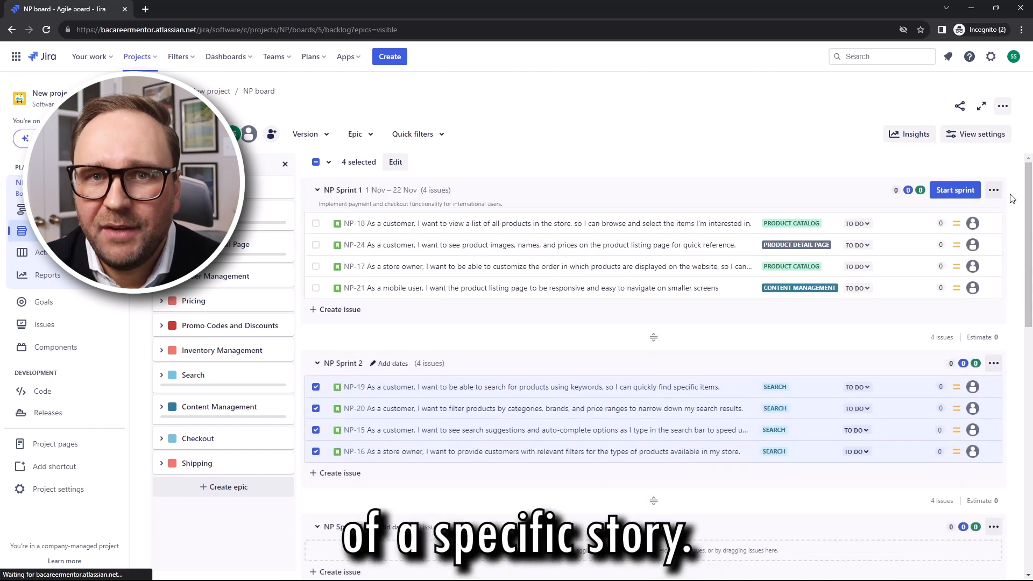
pyautogui.scroll(-2, 963, 446)
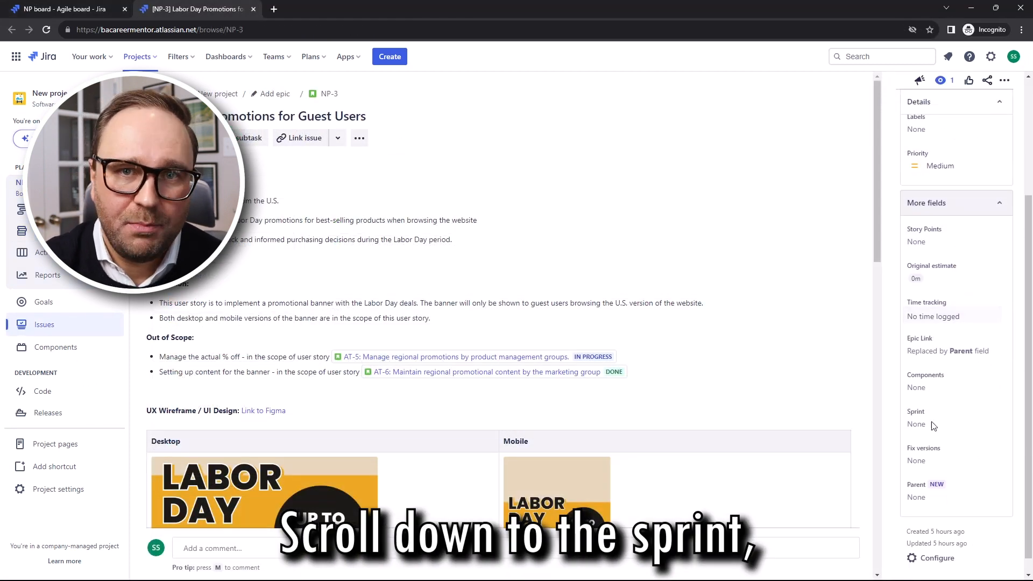
pyautogui.click(975, 425)
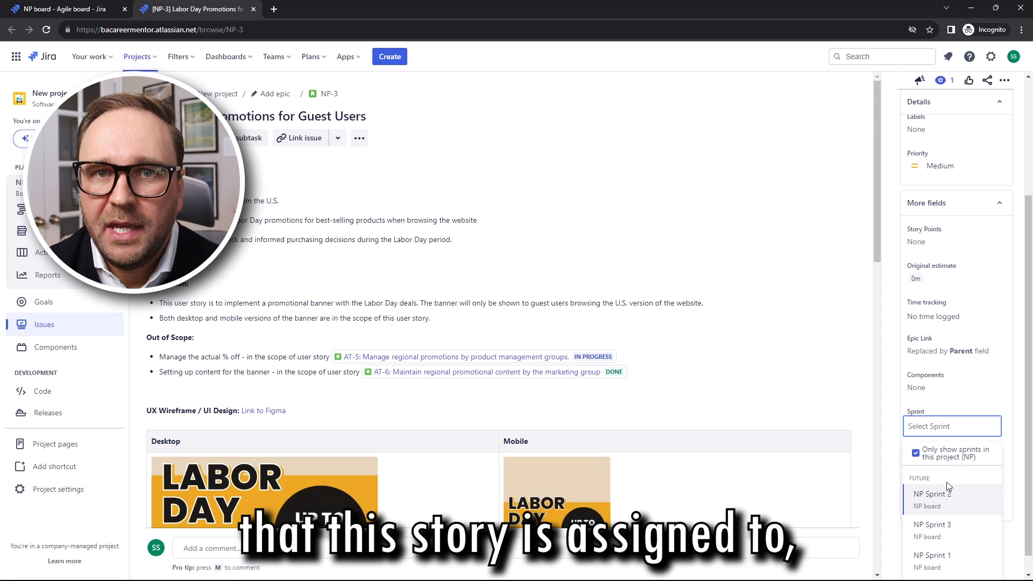
pyautogui.click(931, 526)
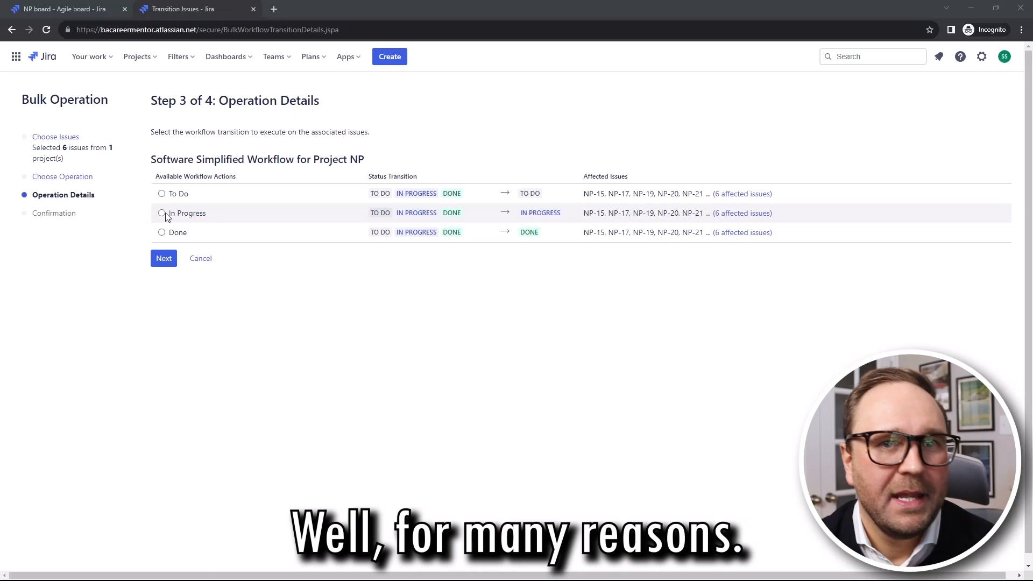
pyautogui.click(161, 213)
pyautogui.click(164, 259)
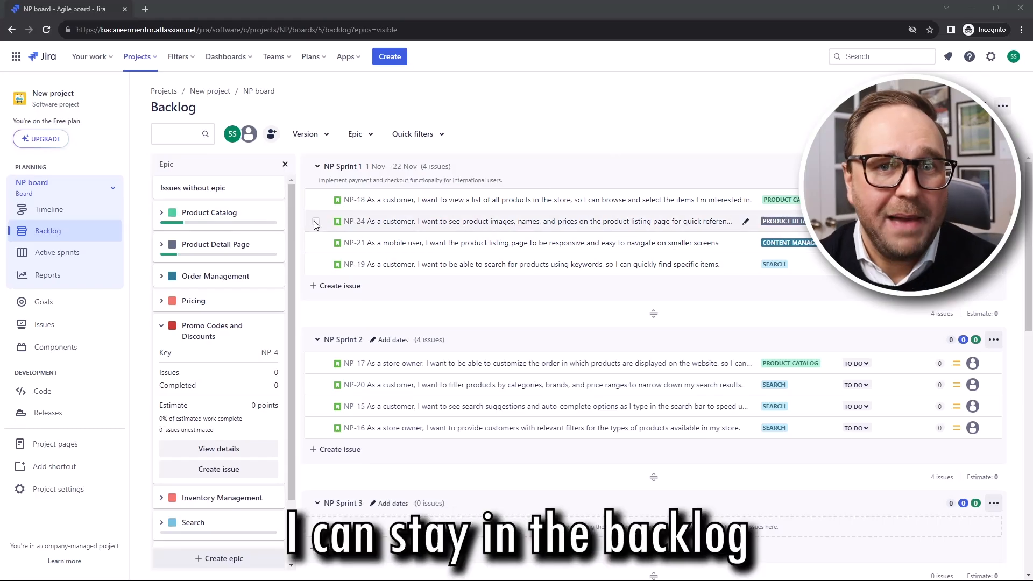
# Select the six stories from NP-24 down to NP-15 and start a bulk change
pyautogui.click(316, 222)
pyautogui.keyDown('shift'); pyautogui.click(317, 405); pyautogui.keyUp('shift')
pyautogui.rightClick(753, 392)
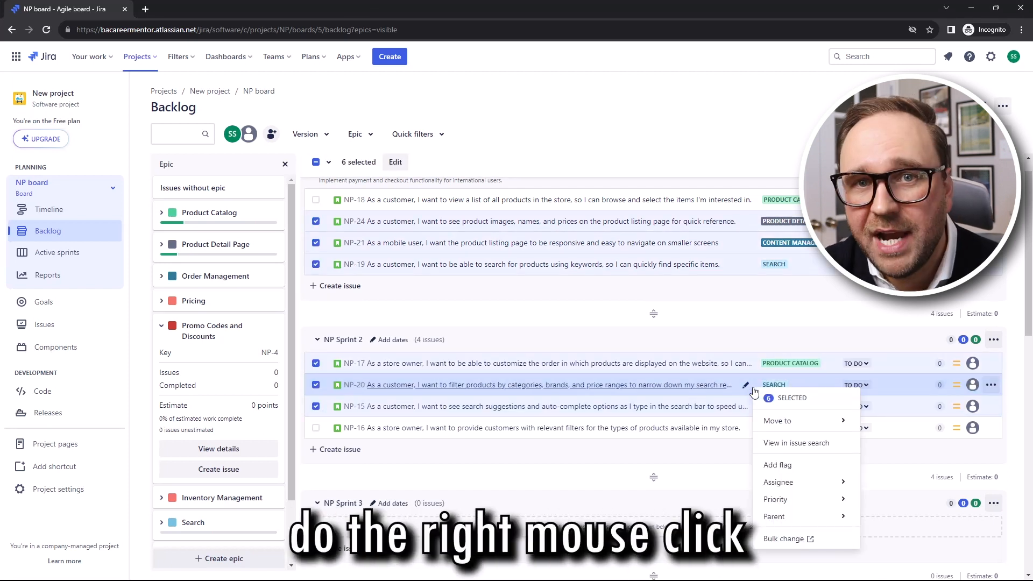
pyautogui.click(796, 539)
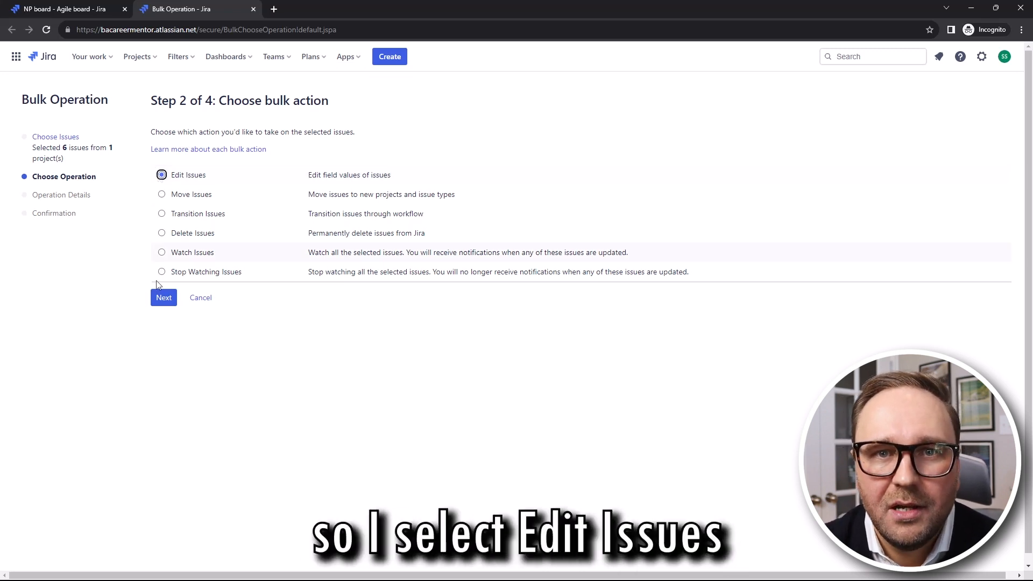
# Set the bulk edit to add the labels uat and MVP-Baseline to the six stories
pyautogui.click(164, 300)
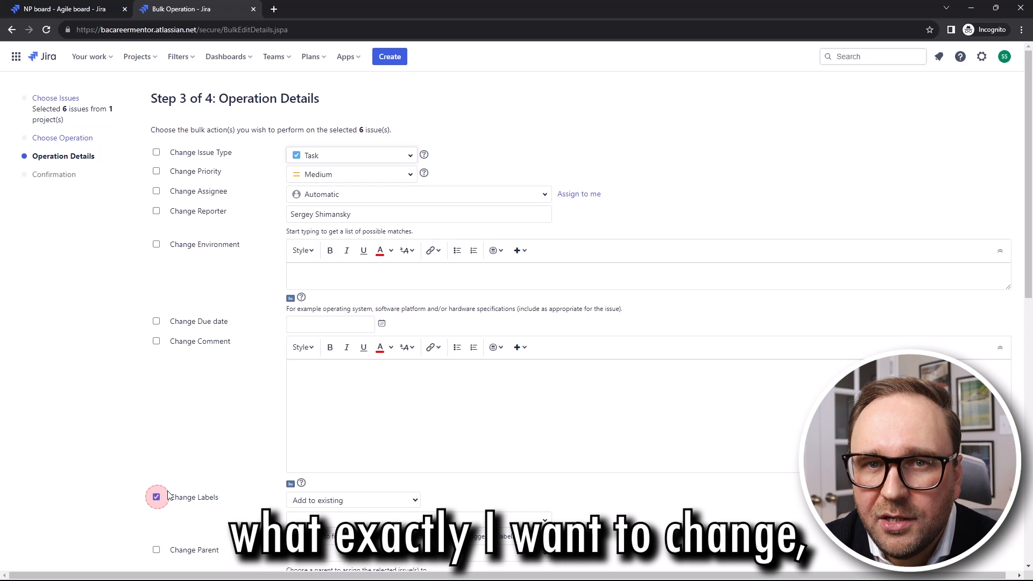
pyautogui.scroll(-2, 168, 494)
pyautogui.click(322, 411)
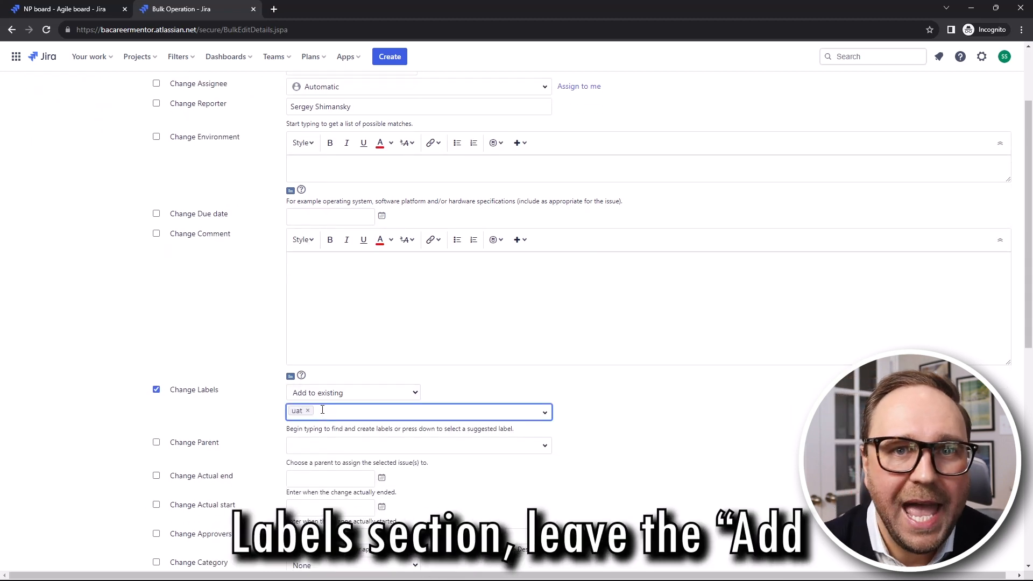
pyautogui.write('MVP')
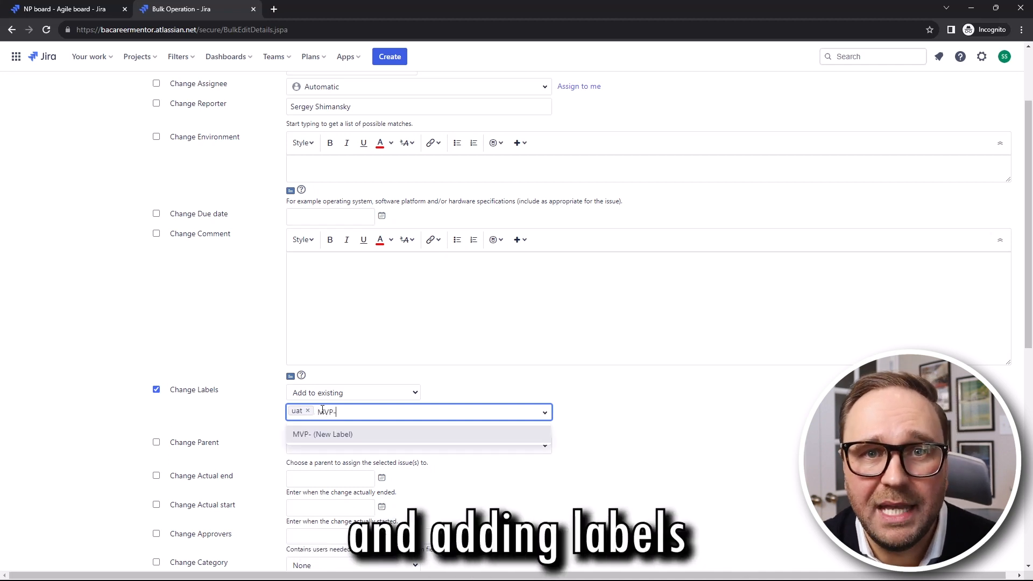
pyautogui.write('-Baseline')
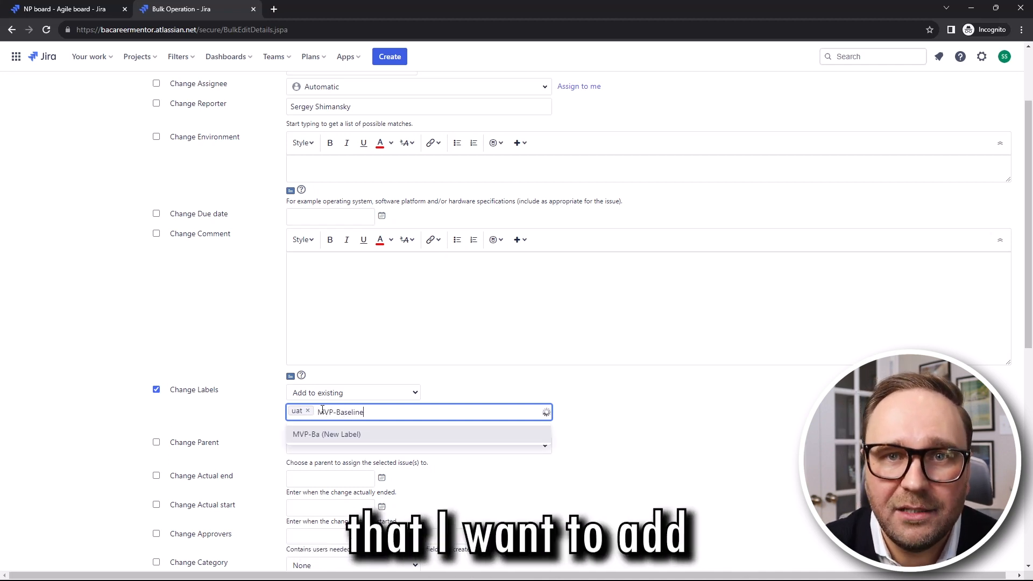
pyautogui.press('Return')
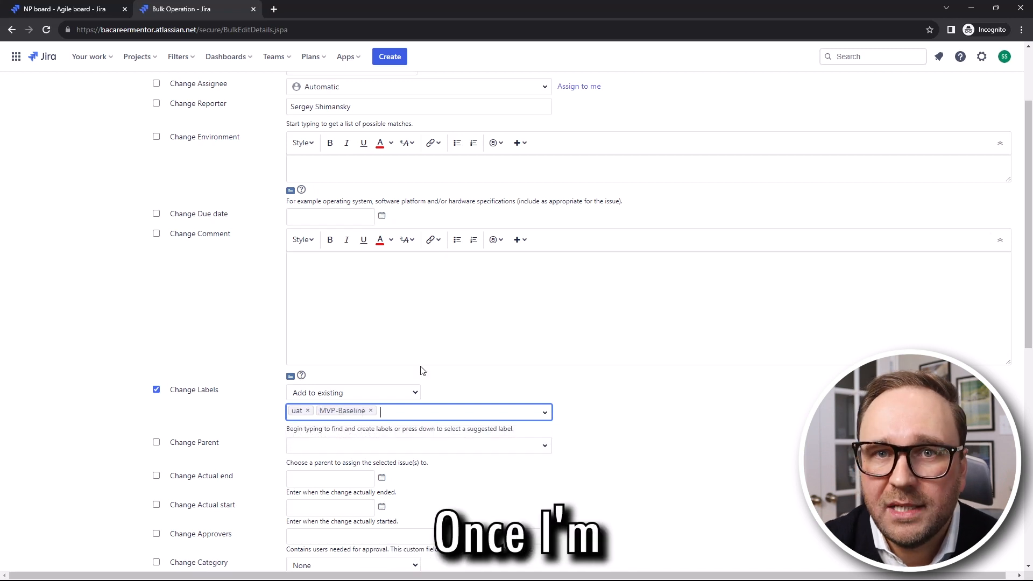
pyautogui.scroll(-9, 1029, 254)
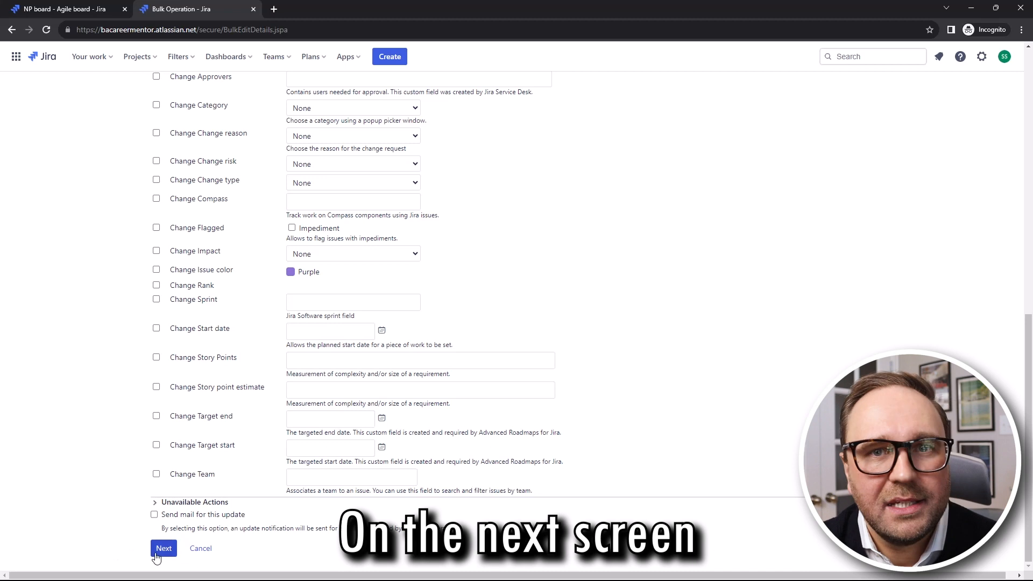
pyautogui.click(163, 548)
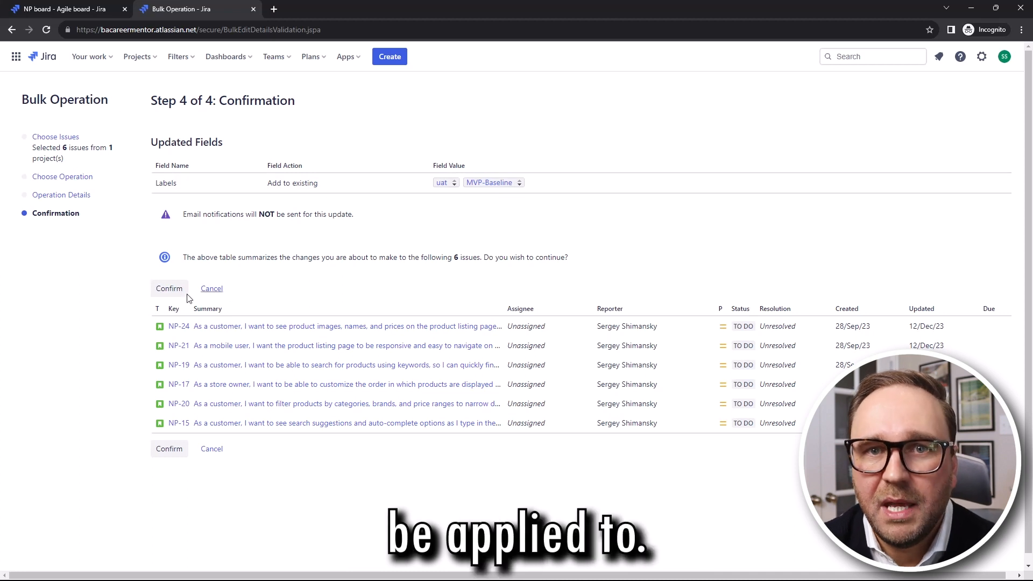
# Apply the uat and MVP-Baseline labels to all six issues and return to the NP backlog
pyautogui.click(170, 289)
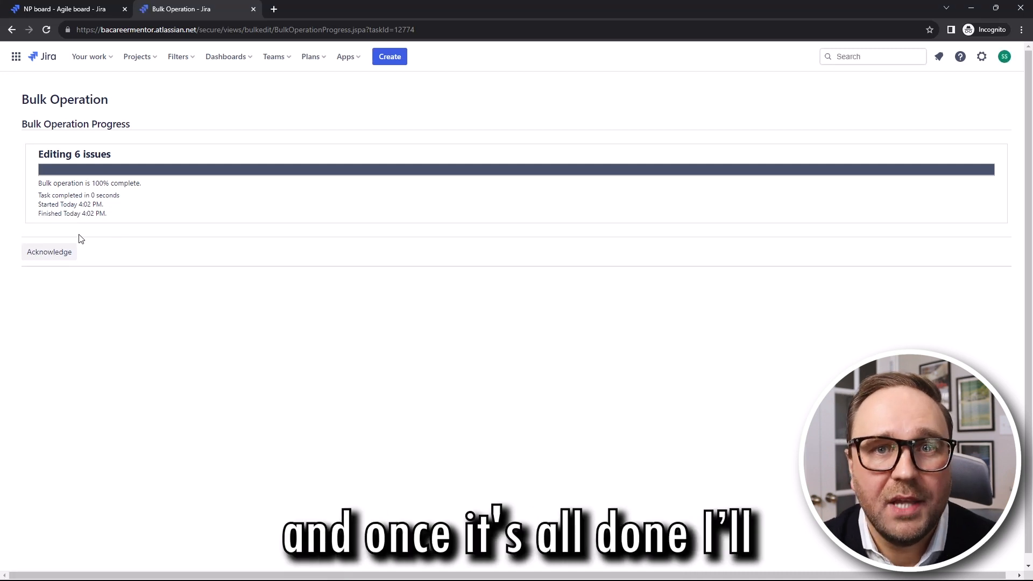
pyautogui.click(54, 259)
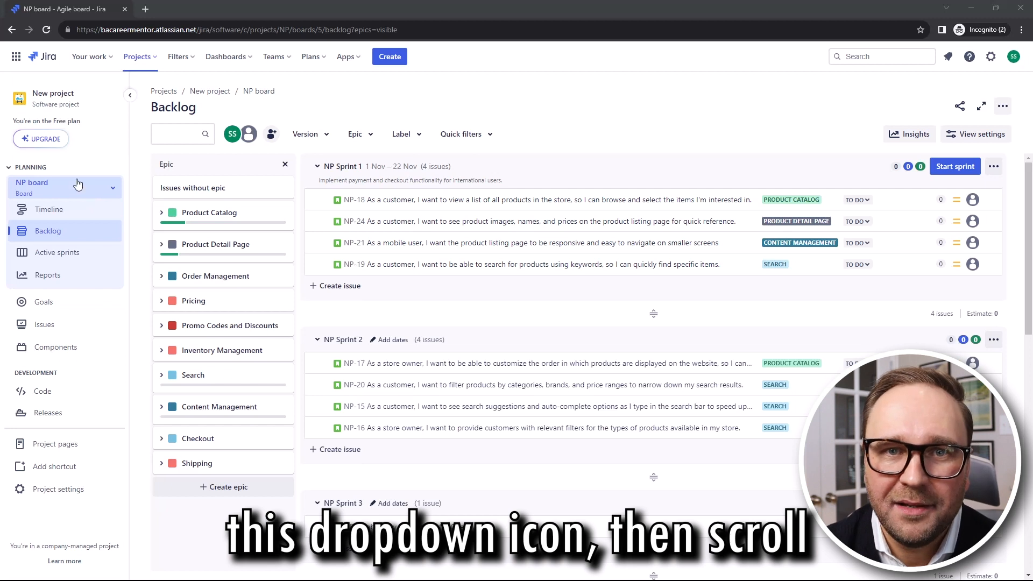
# Create a Kanban board named BA Sprint Readiness based on the existing New project (NP)
pyautogui.click(111, 187)
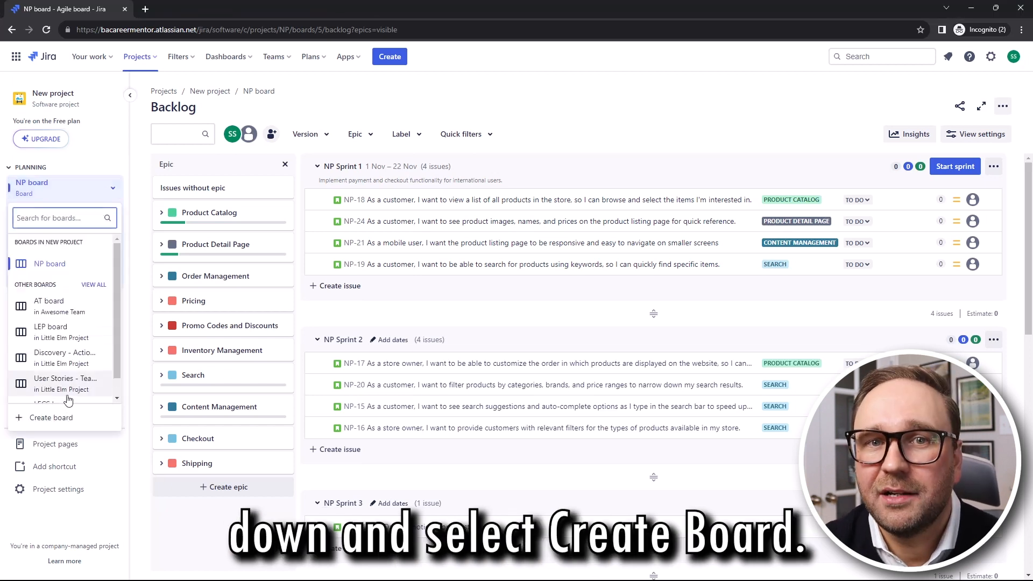
pyautogui.click(59, 423)
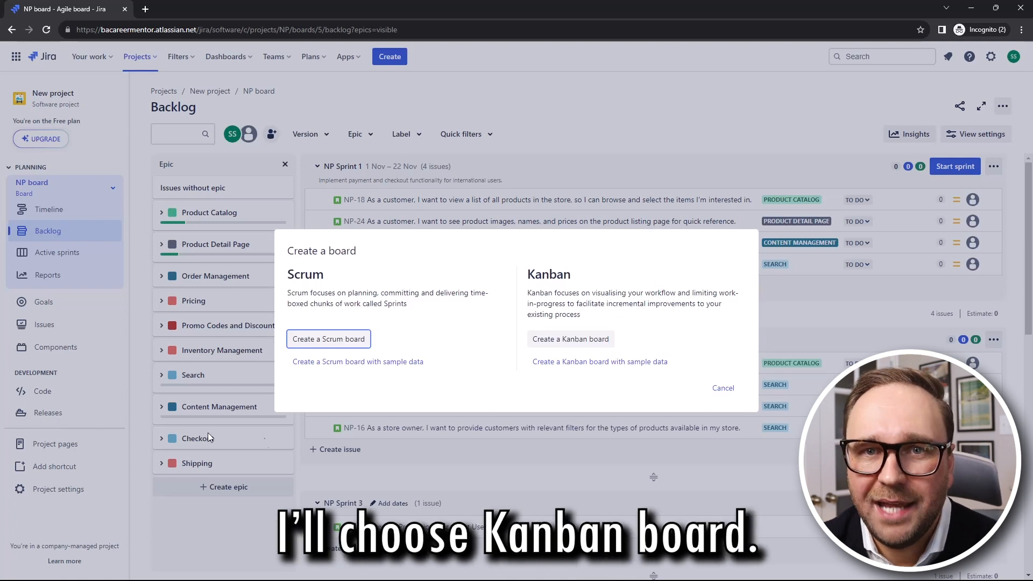
pyautogui.click(570, 338)
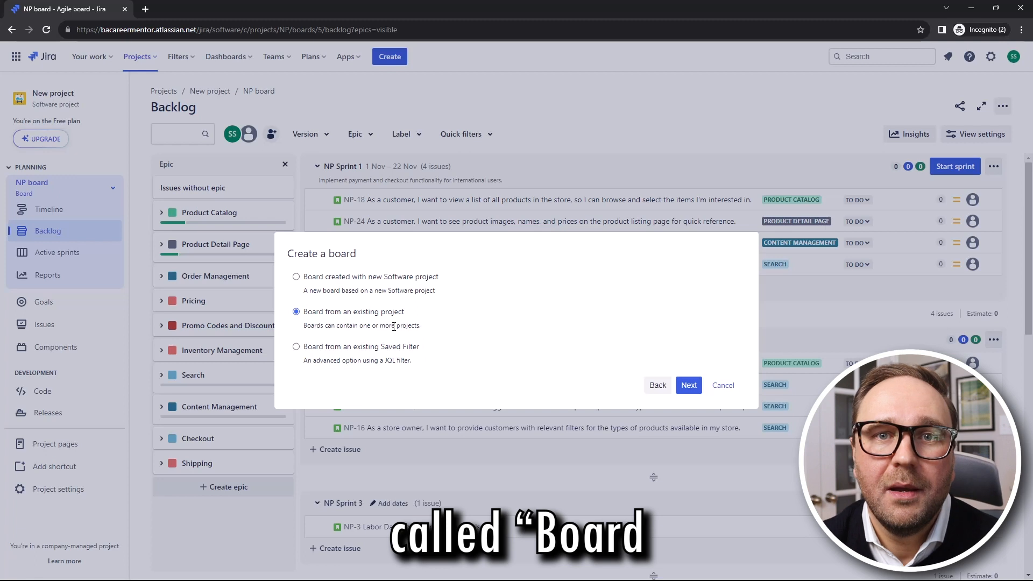
pyautogui.click(689, 386)
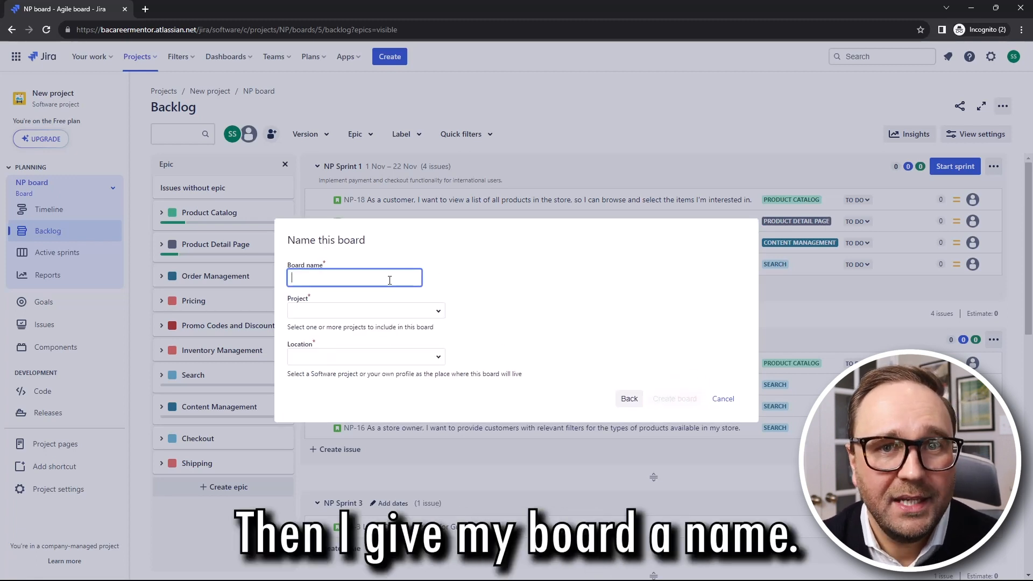
pyautogui.write('Re')
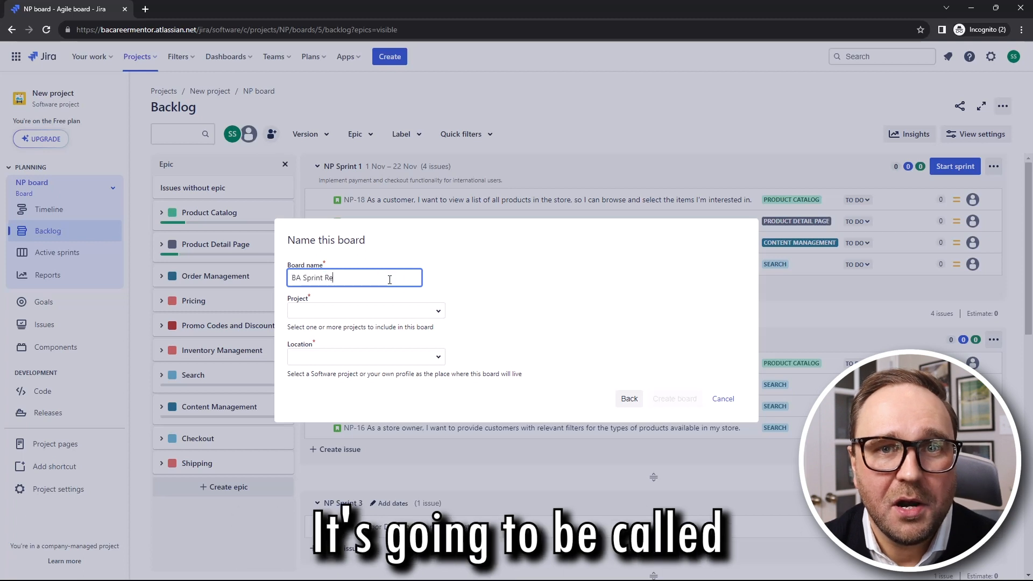
pyautogui.write('adiness')
pyautogui.press('Tab')
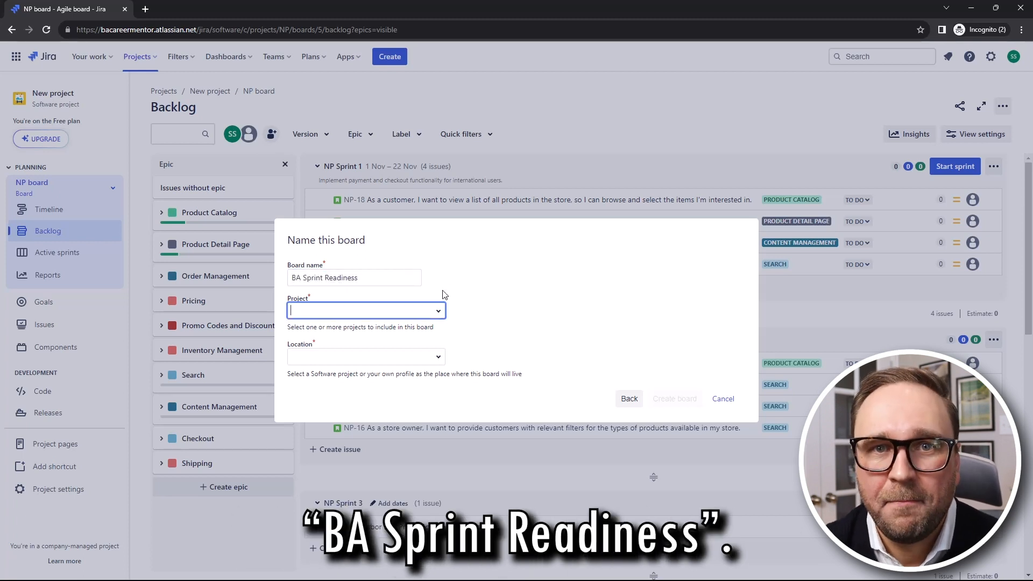
pyautogui.click(418, 312)
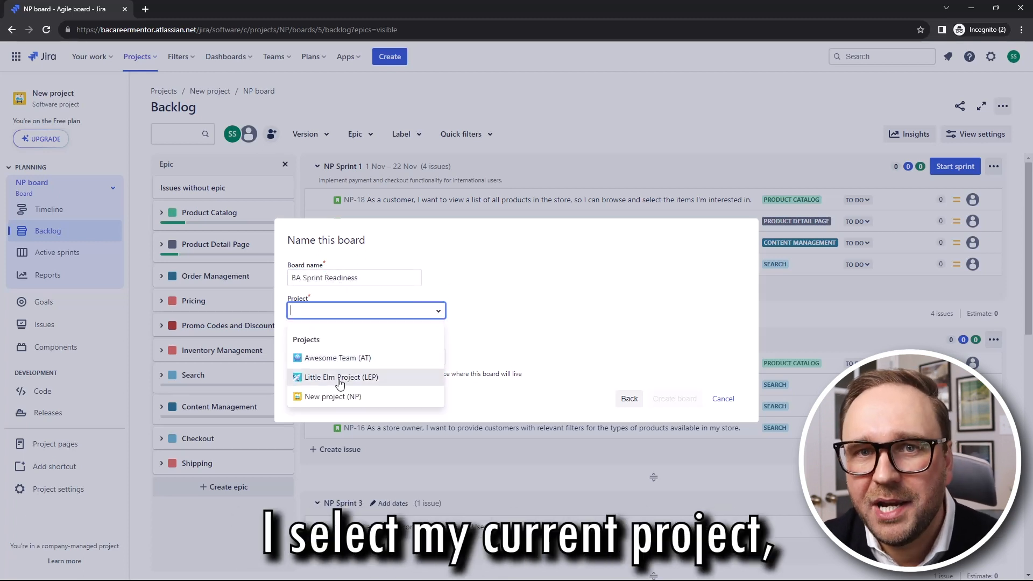
pyautogui.click(334, 397)
pyautogui.press('Tab')
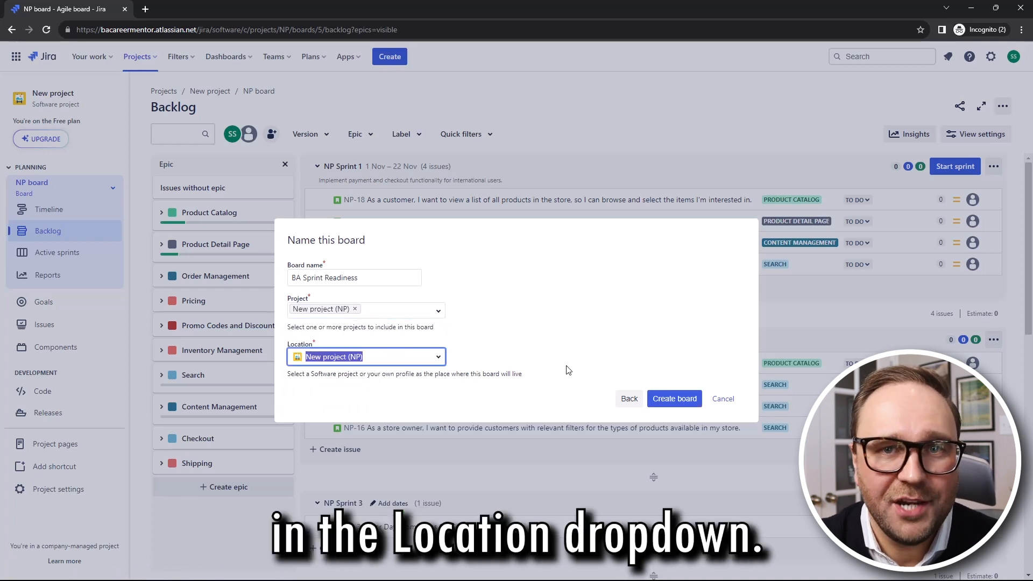
pyautogui.click(667, 401)
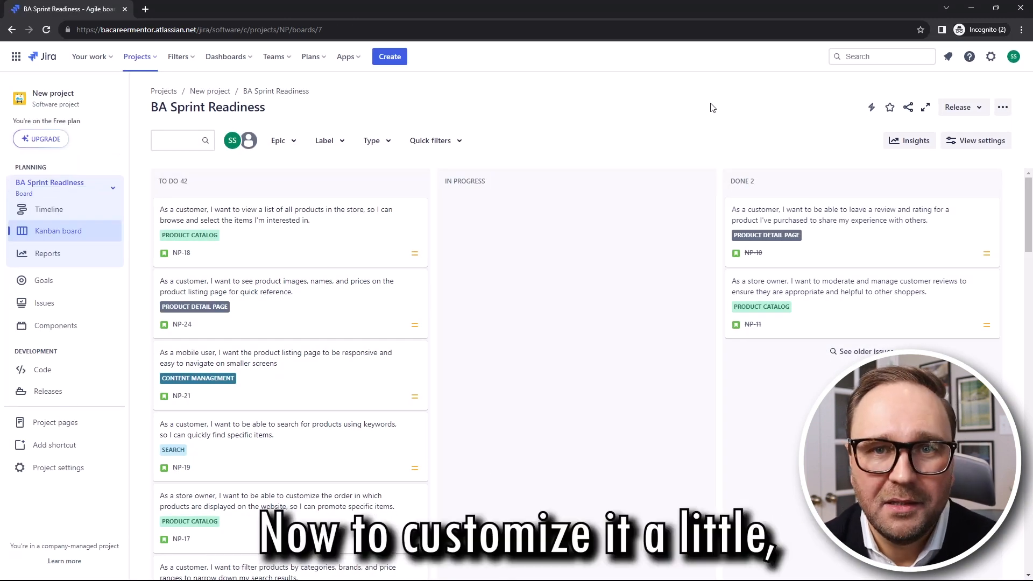
# In the board's column settings, add Draft Stories, In Review and Approved, and move In Progress after Approved
pyautogui.click(1002, 110)
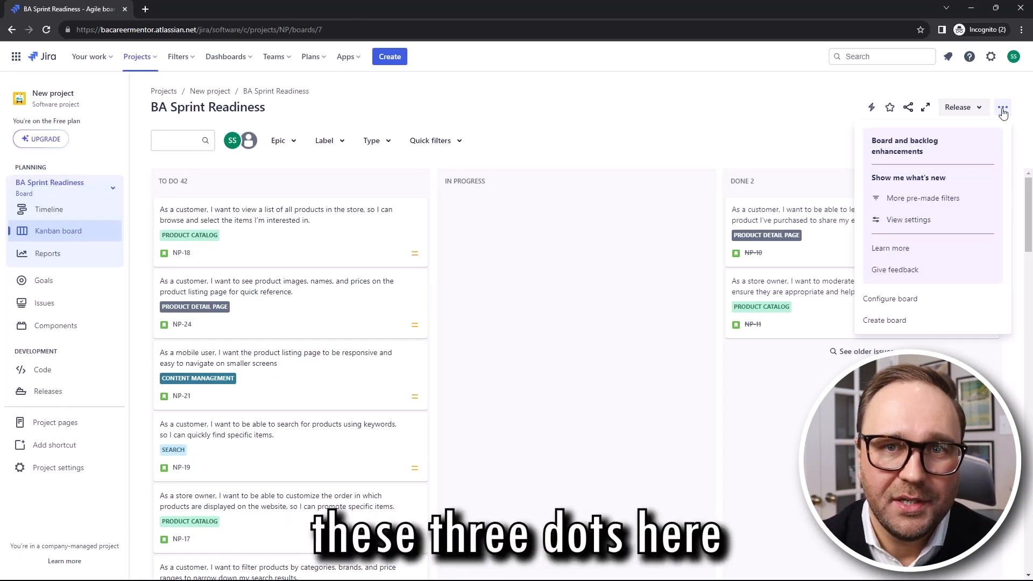
pyautogui.click(886, 300)
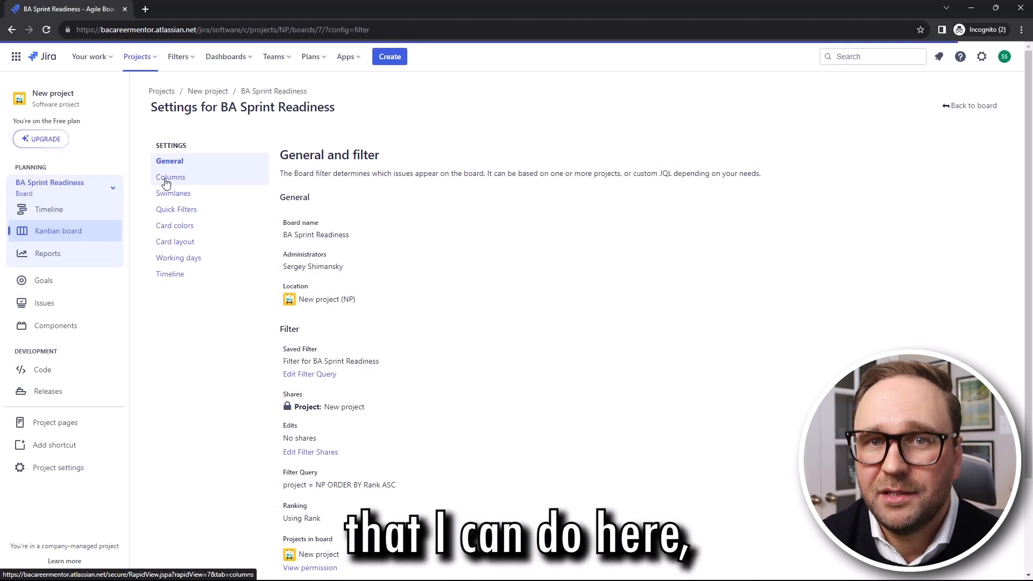
pyautogui.click(190, 179)
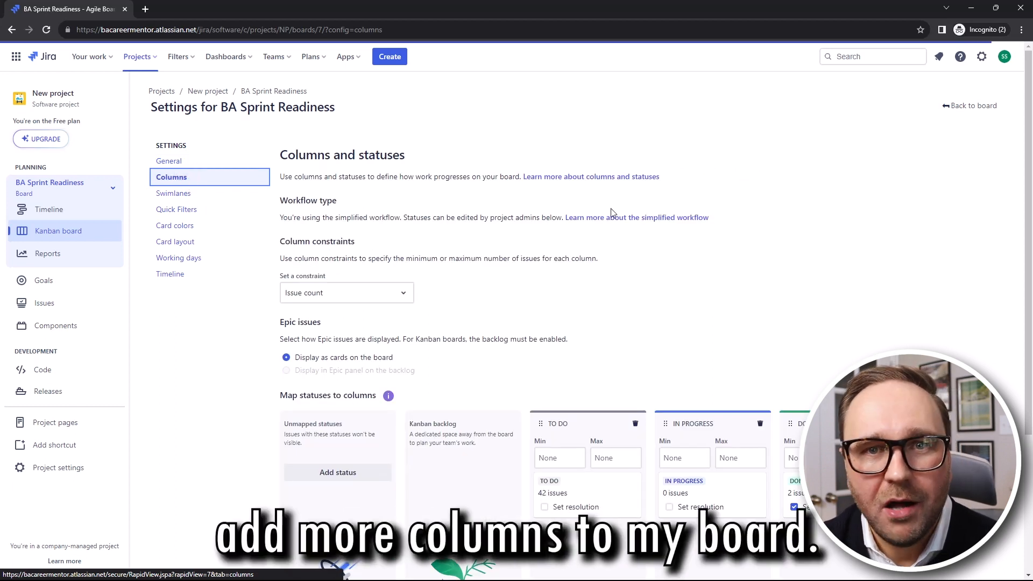
pyautogui.scroll(-2, 669, 260)
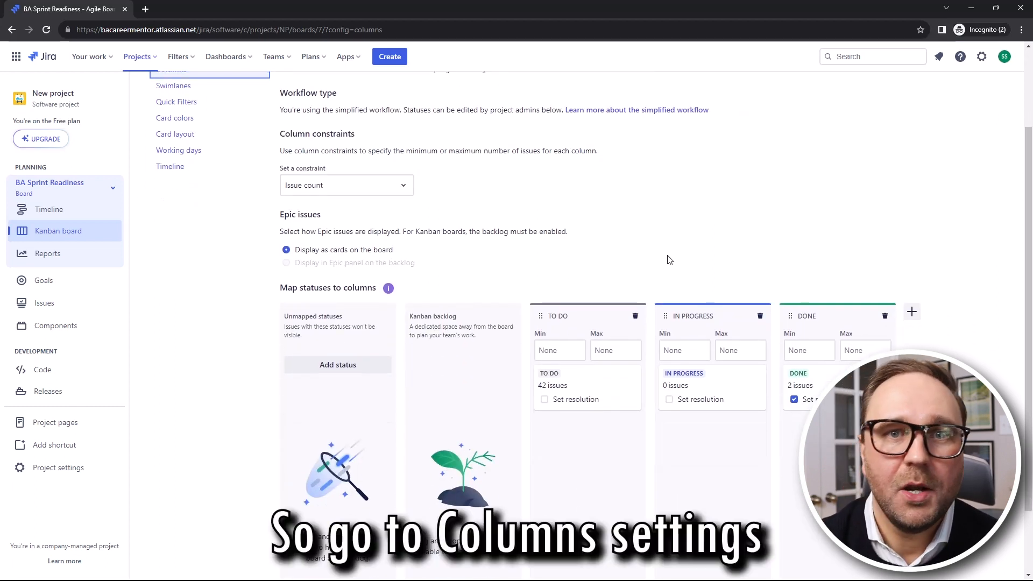
pyautogui.scroll(-1, 654, 246)
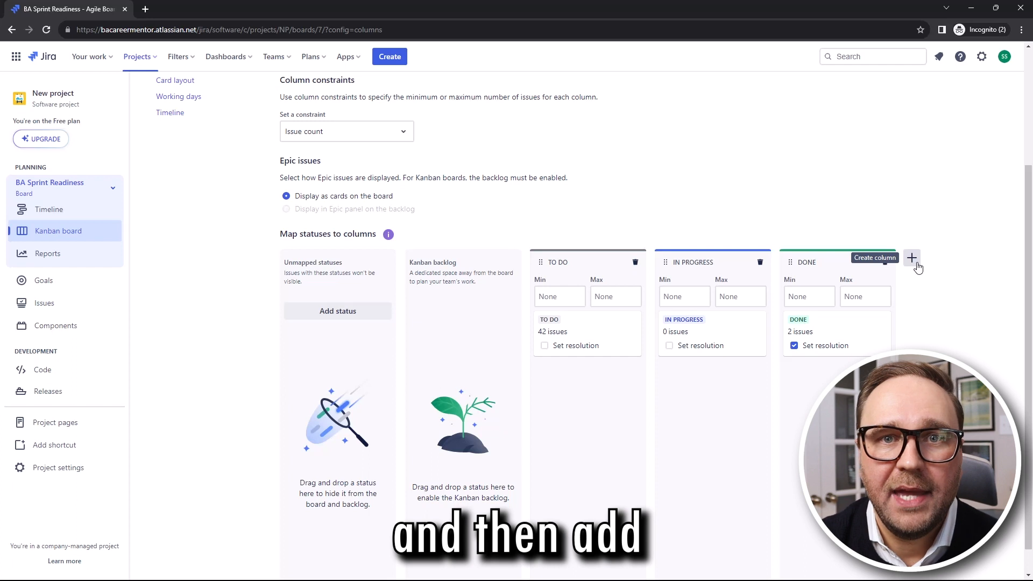
pyautogui.click(916, 262)
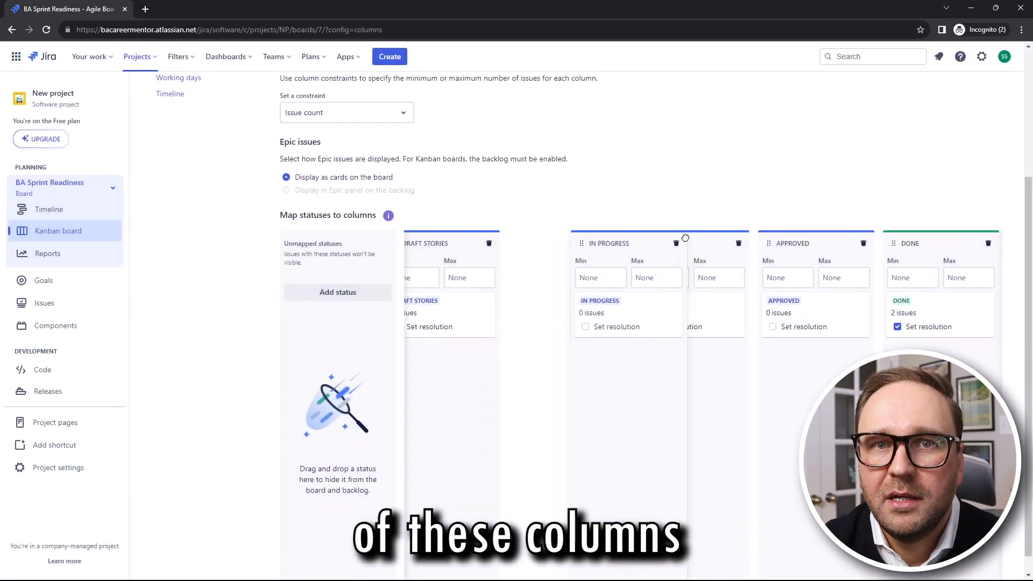
pyautogui.moveTo(666, 237); pyautogui.dragTo(788, 238)
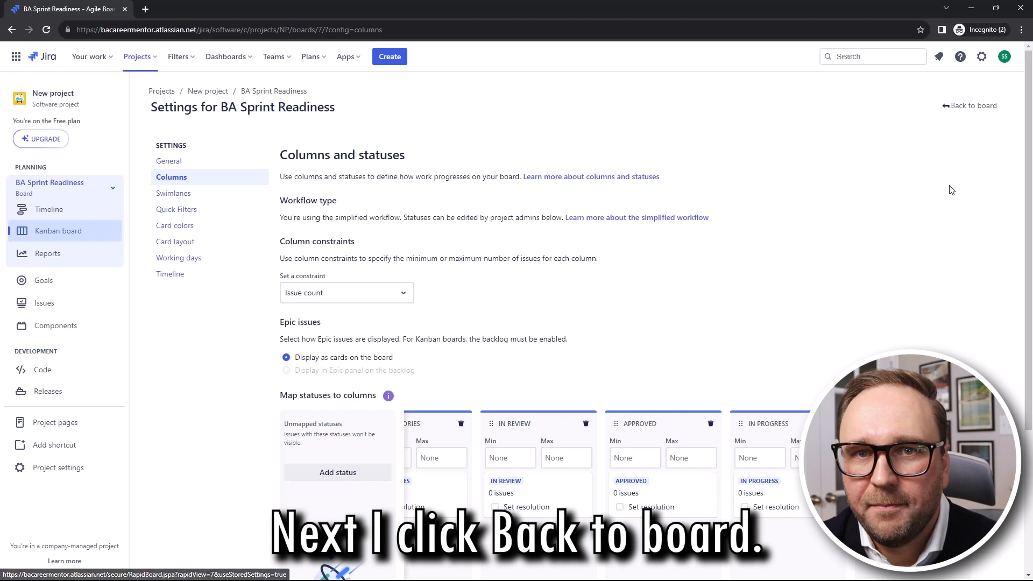
# Back on the Kanban board, assign story NP-18 to yourself
pyautogui.click(965, 108)
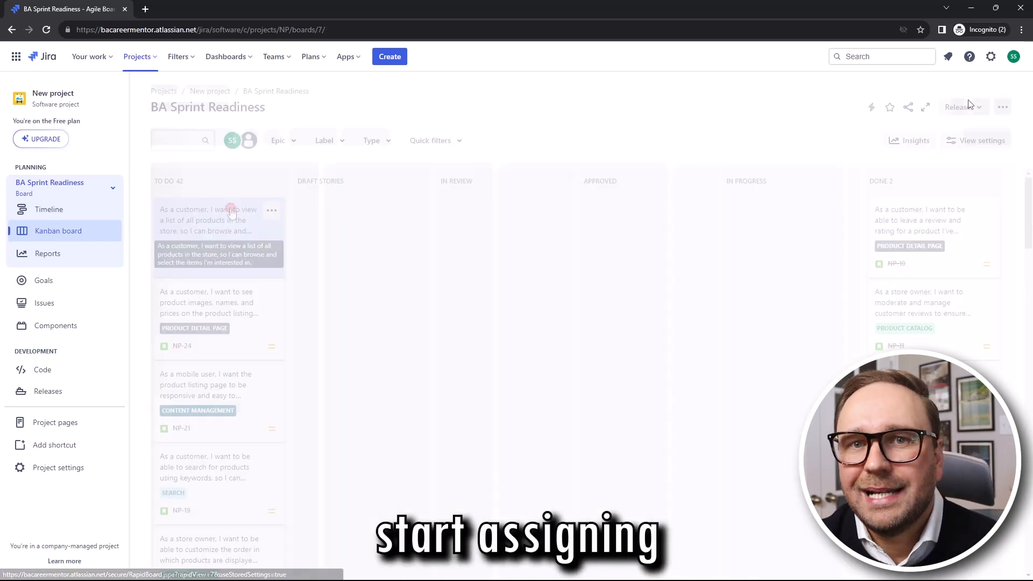
pyautogui.click(232, 212)
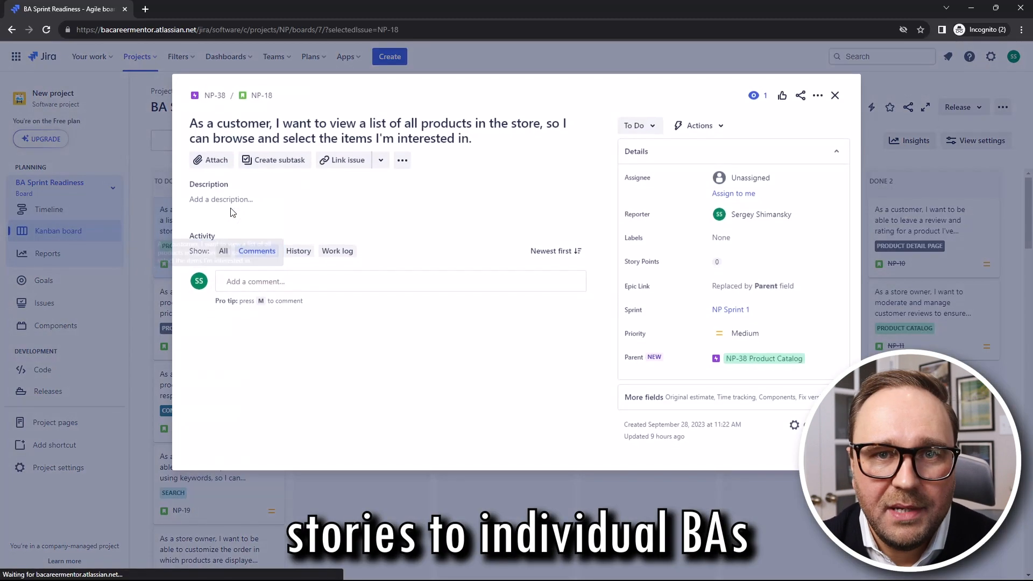
pyautogui.click(731, 193)
pyautogui.press('Escape')
# Move four selected stories into Draft Stories and four, including NP-22, into In Review
pyautogui.keyDown('shift'); pyautogui.click(213, 455); pyautogui.keyUp('shift')
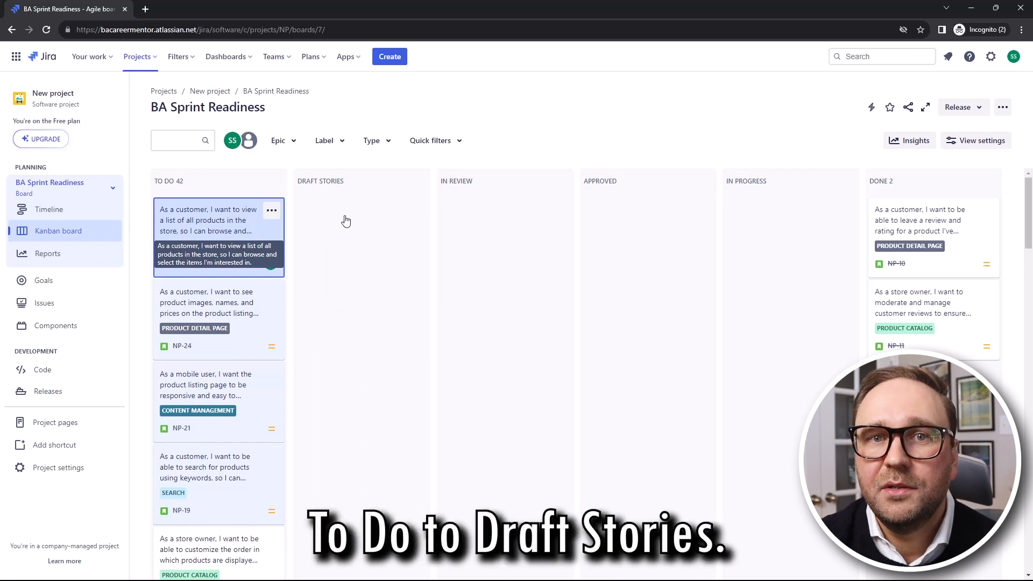
pyautogui.moveTo(345, 221); pyautogui.dragTo(346, 221)
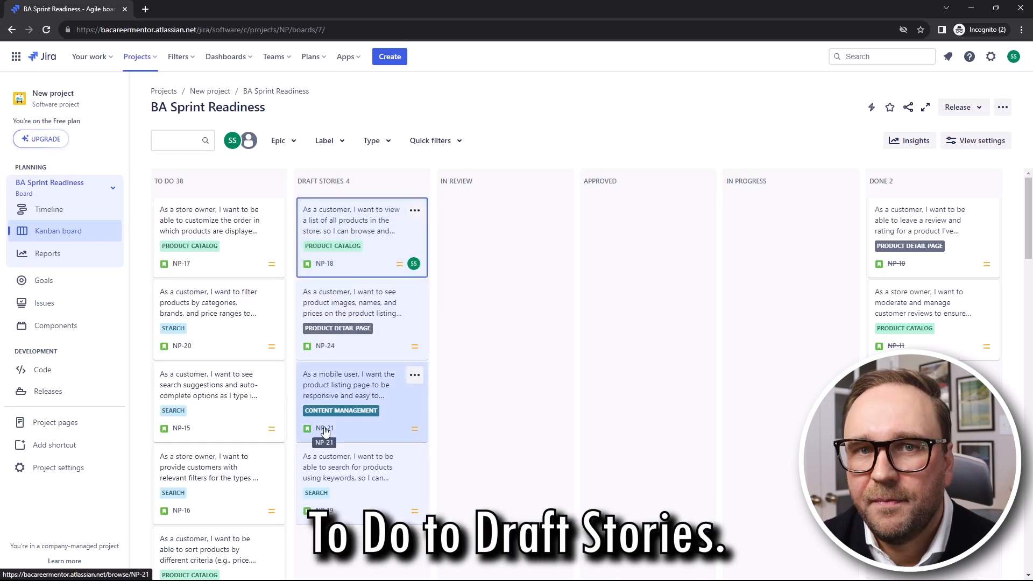
pyautogui.scroll(-5, 220, 387)
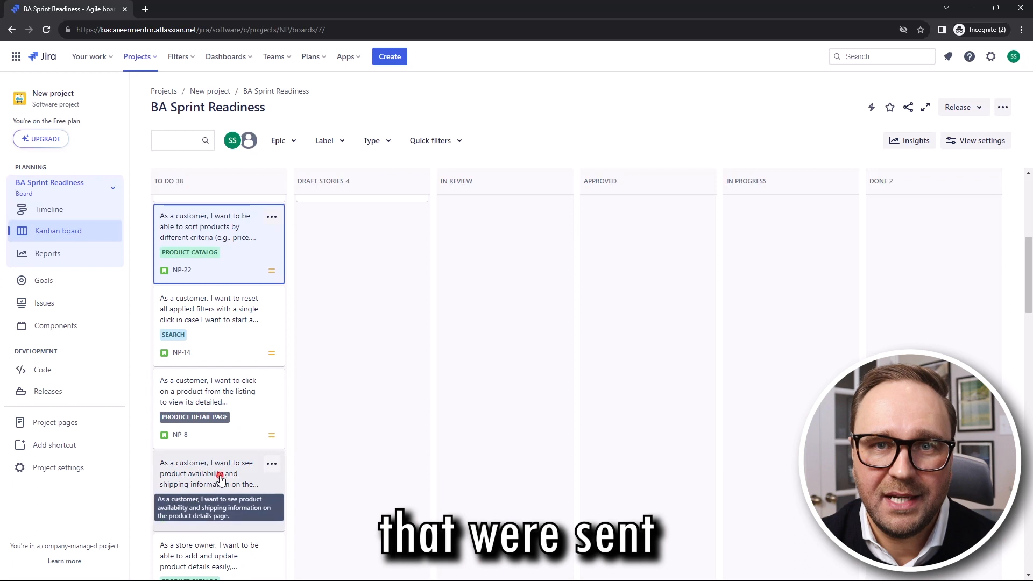
pyautogui.moveTo(215, 224); pyautogui.dragTo(482, 237)
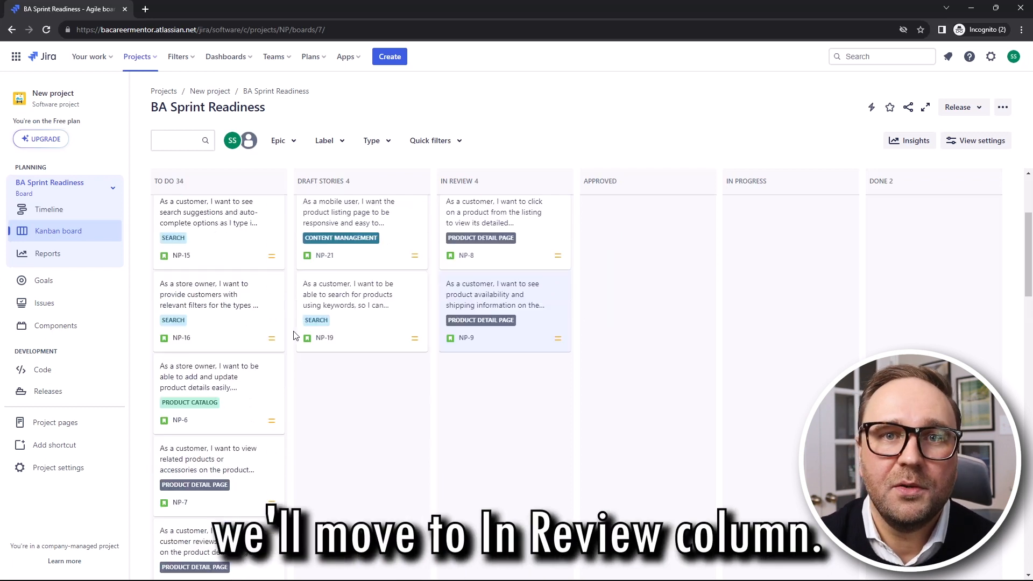
pyautogui.scroll(3, 293, 336)
pyautogui.click(225, 214)
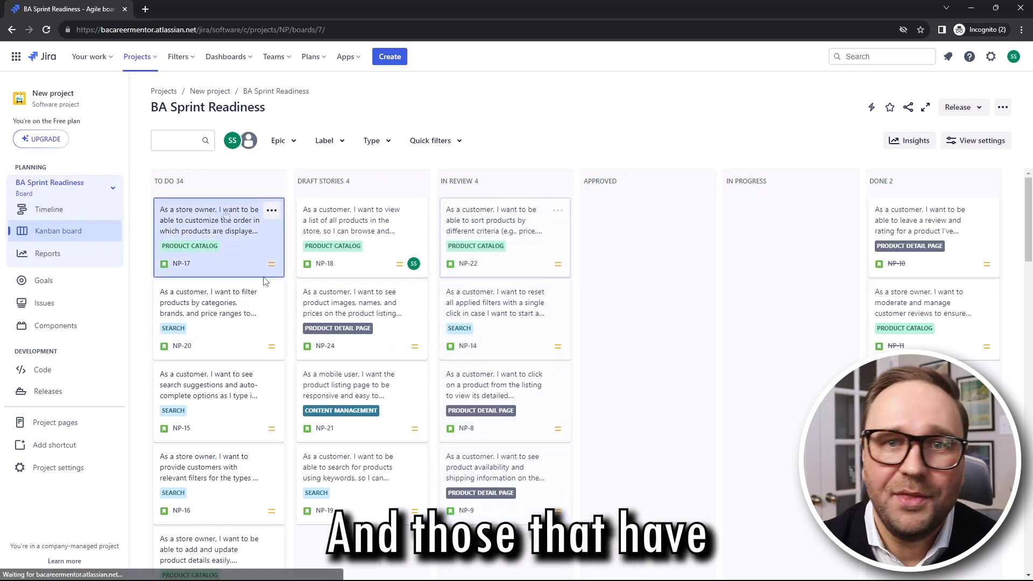
pyautogui.scroll(-3, 264, 280)
pyautogui.scroll(3, 232, 380)
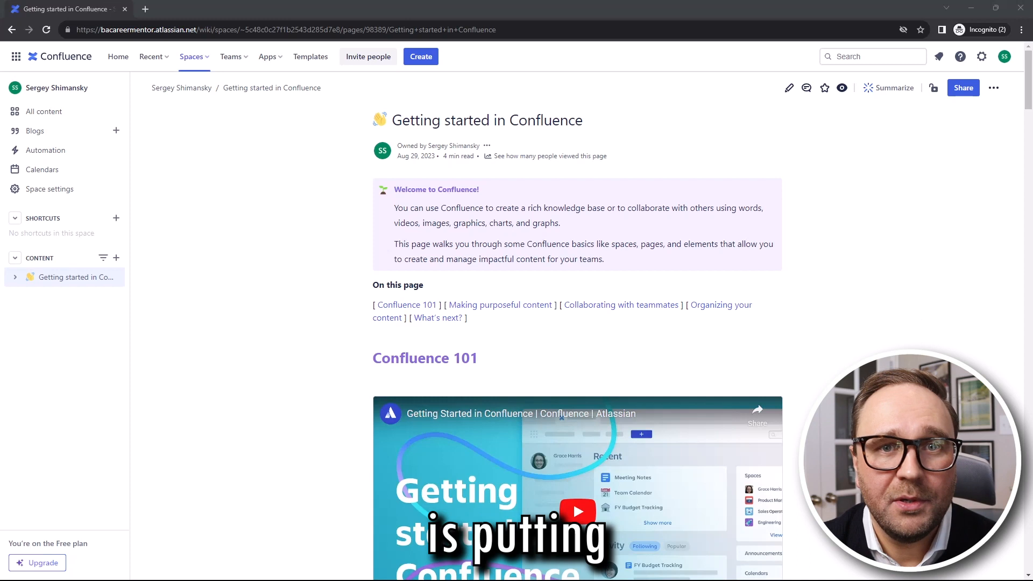
# Scroll down through the Getting started in Confluence page
pyautogui.scroll(-3, 572, 502)
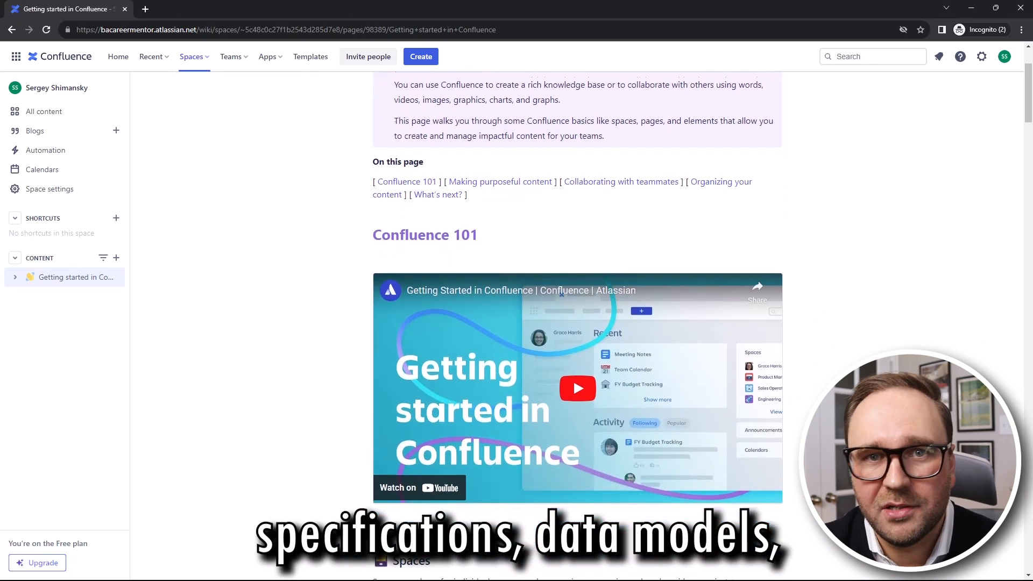
pyautogui.scroll(-3, 572, 322)
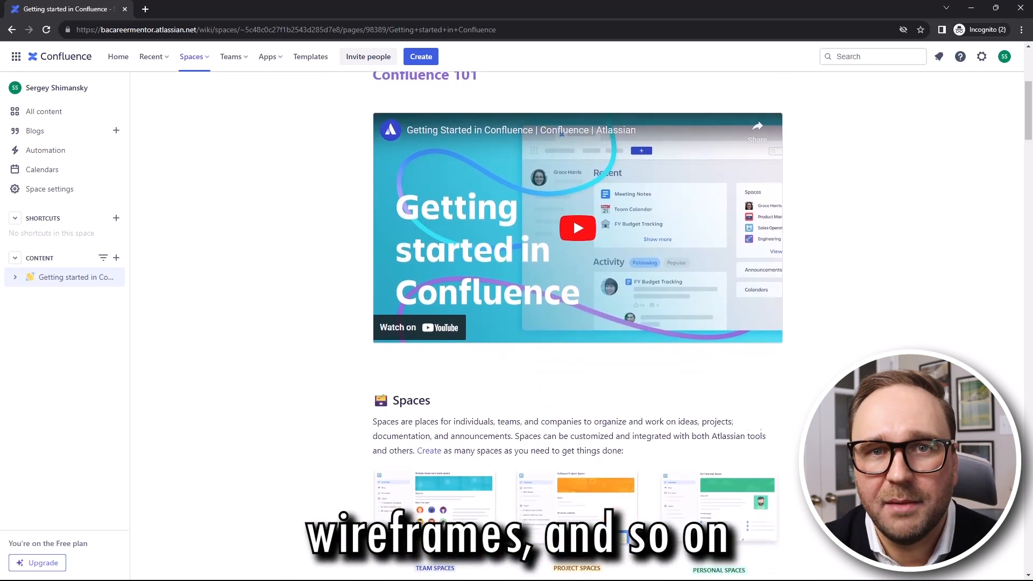
pyautogui.scroll(-3, 573, 322)
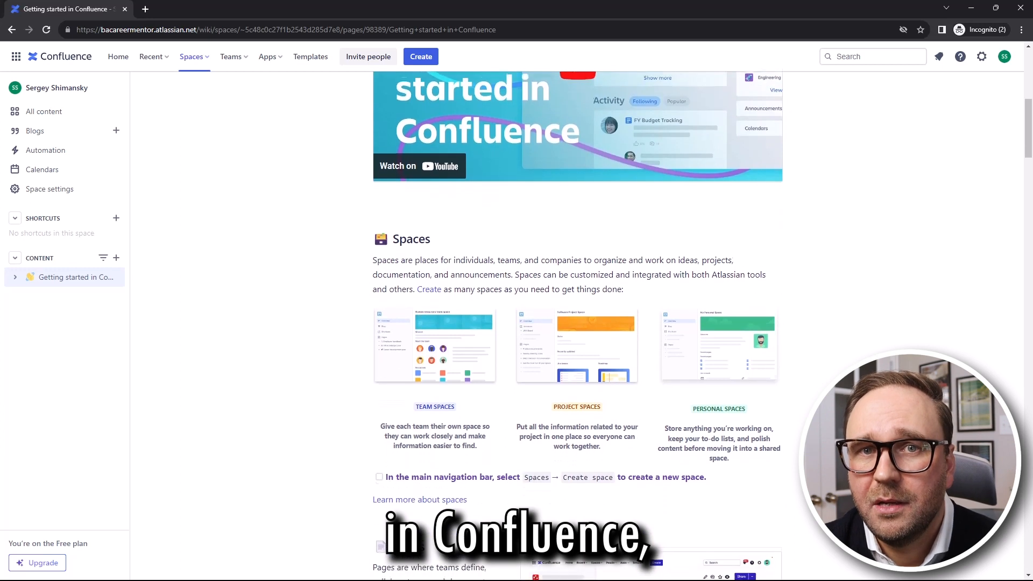
pyautogui.scroll(-3, 572, 322)
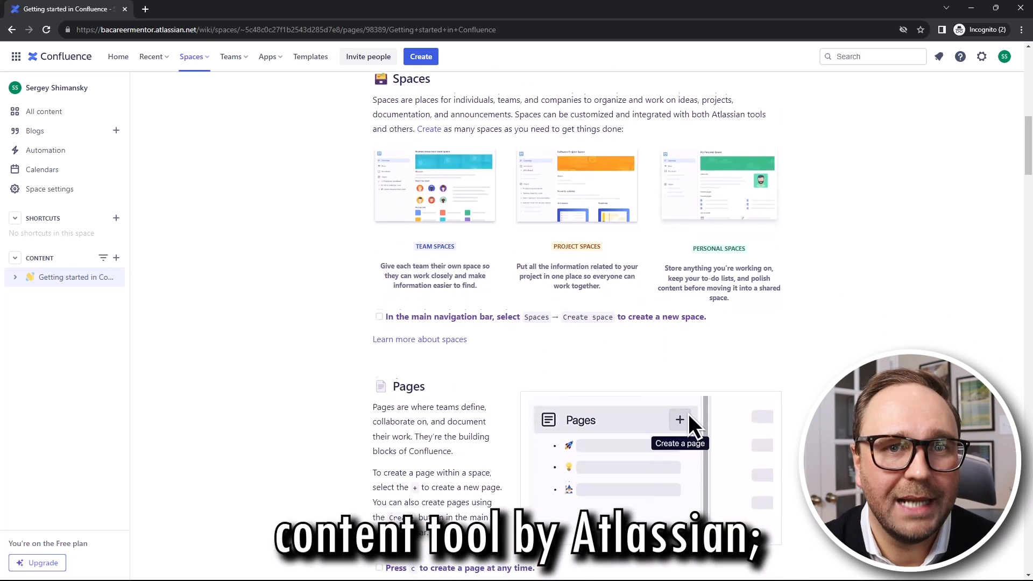
pyautogui.scroll(-3, 573, 322)
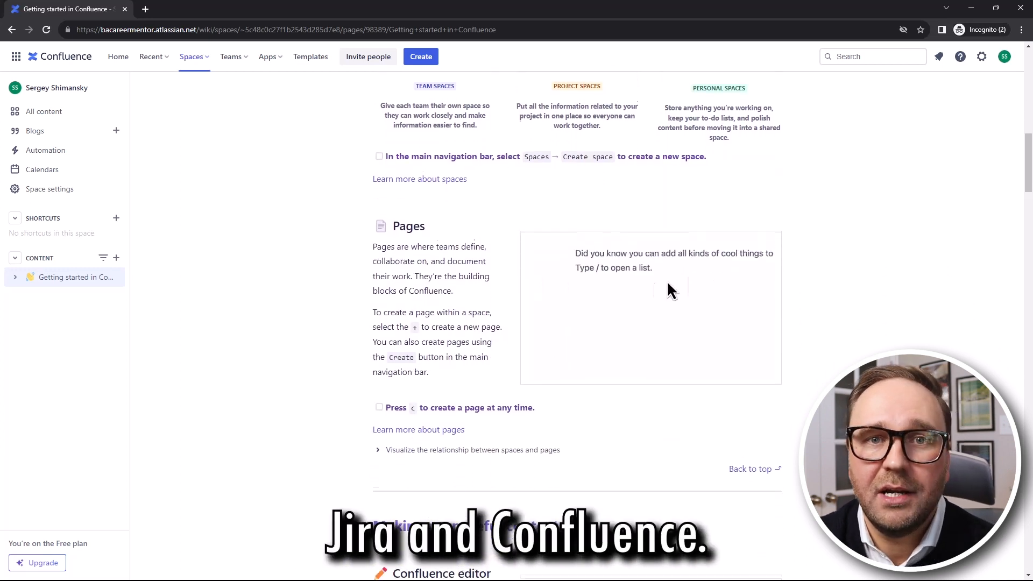
pyautogui.scroll(-3, 573, 323)
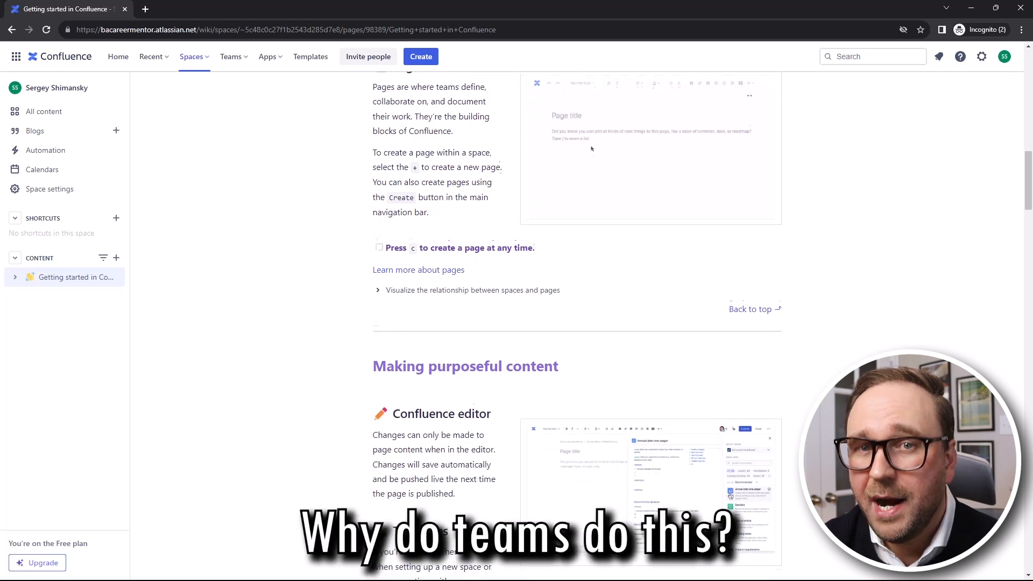
pyautogui.scroll(-3, 573, 323)
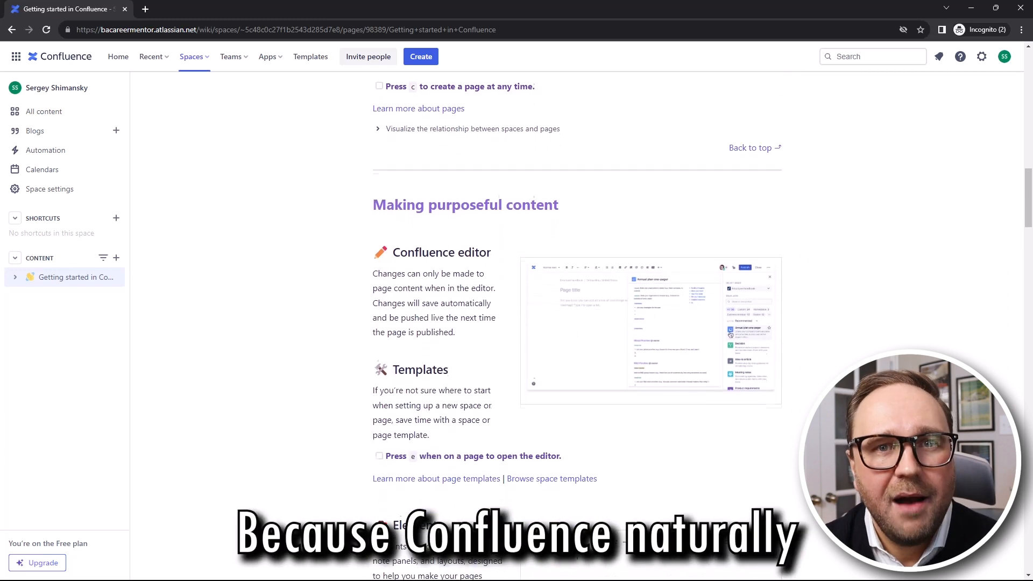
pyautogui.scroll(-3, 758, 415)
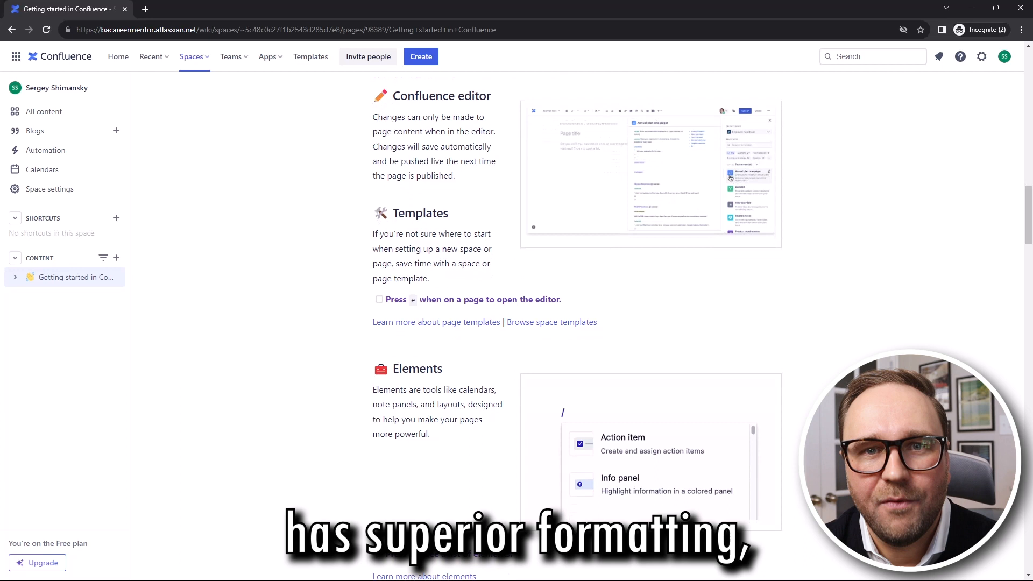
pyautogui.scroll(-3, 757, 415)
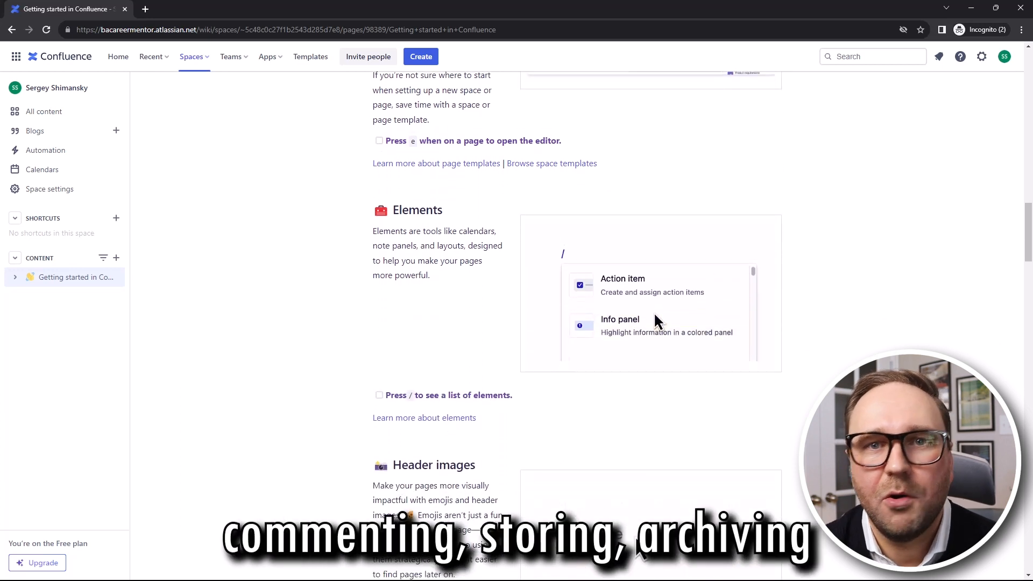
pyautogui.scroll(-3, 572, 322)
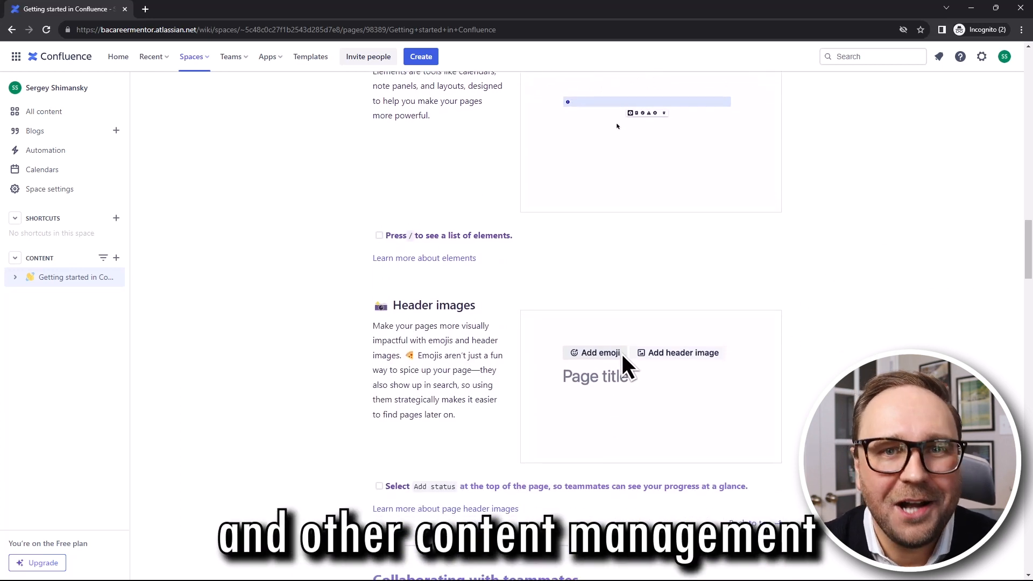
pyautogui.scroll(-3, 622, 314)
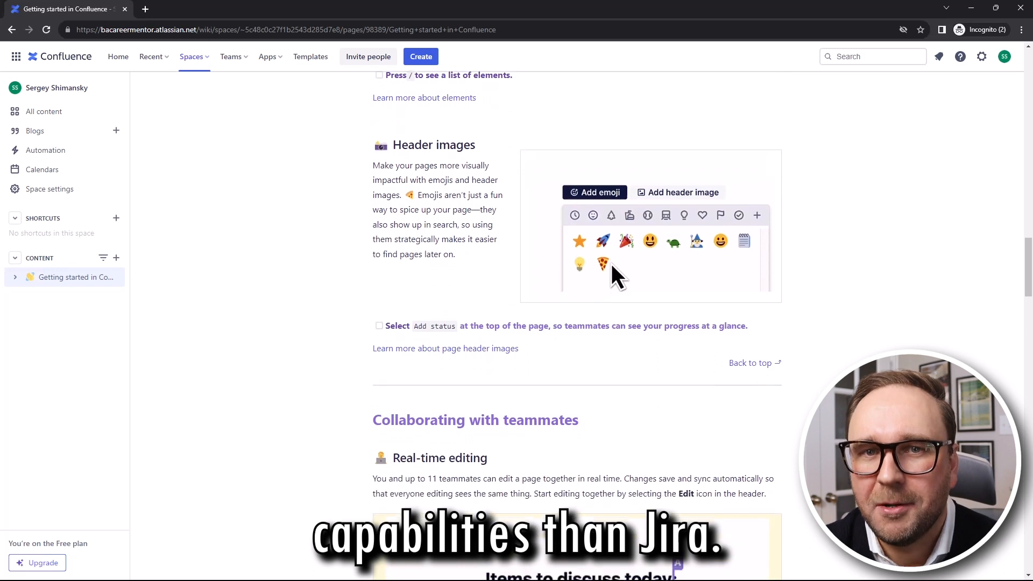
pyautogui.scroll(-3, 611, 224)
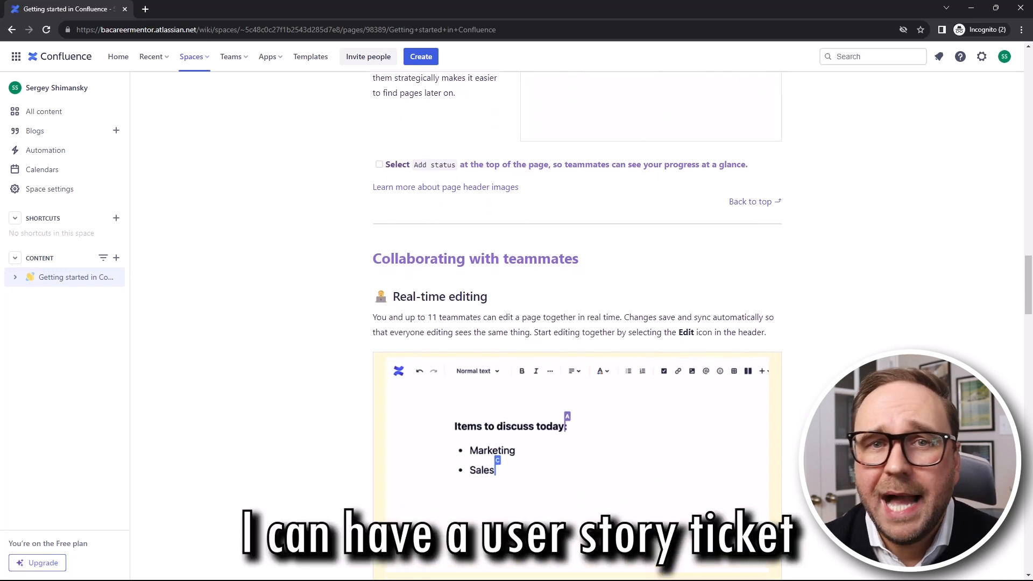
pyautogui.scroll(-3, 573, 323)
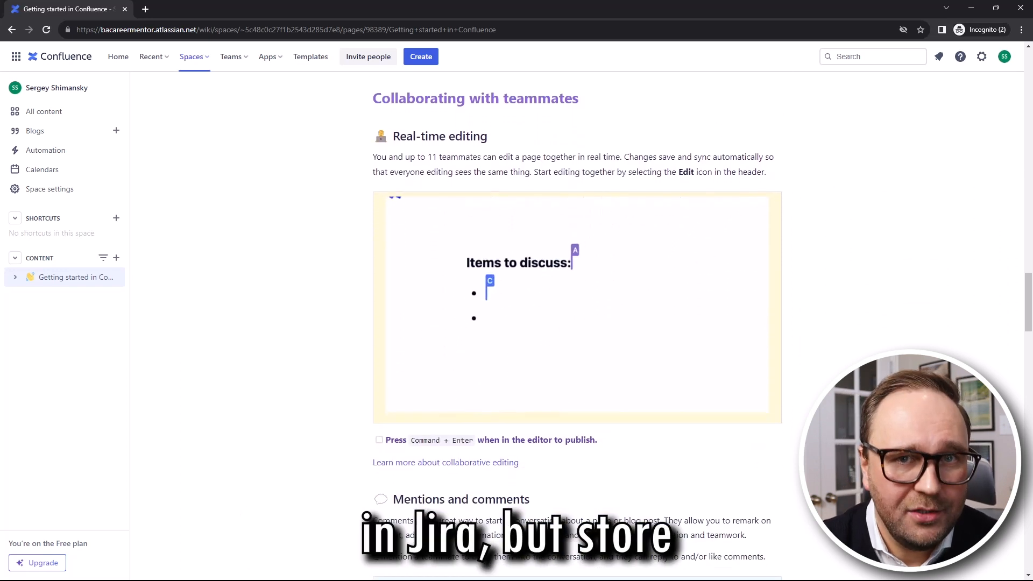
pyautogui.scroll(-3, 575, 323)
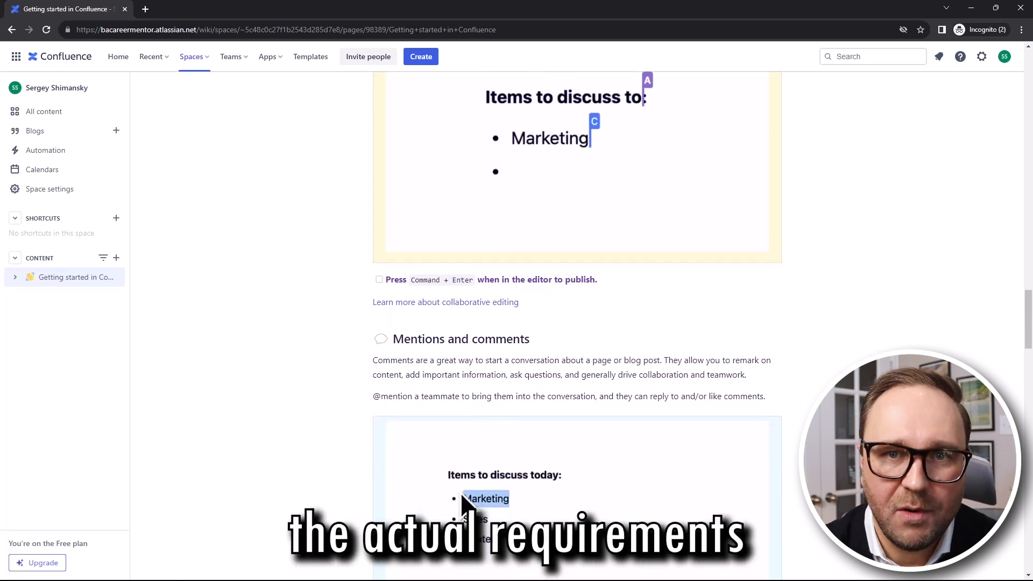
pyautogui.scroll(-3, 575, 323)
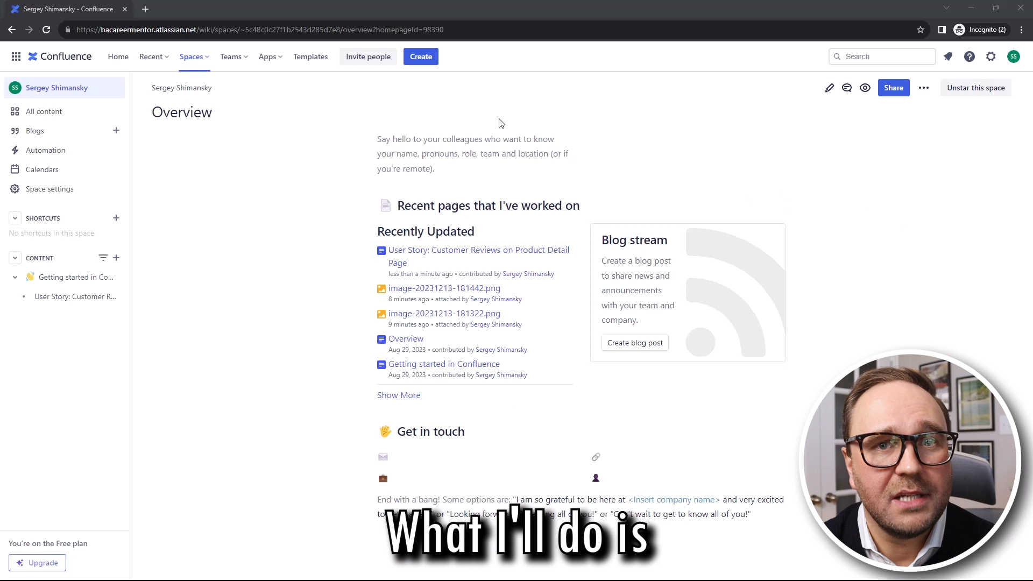
# Create a new page, paste the Customer Reviews on Product Detail Page specification, and publish it
pyautogui.click(415, 57)
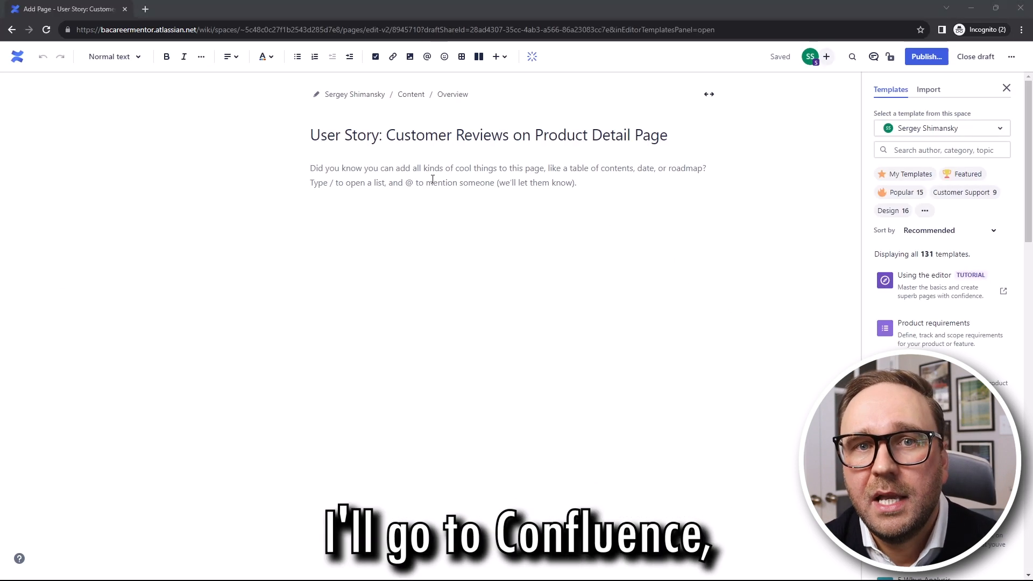
pyautogui.click(313, 170)
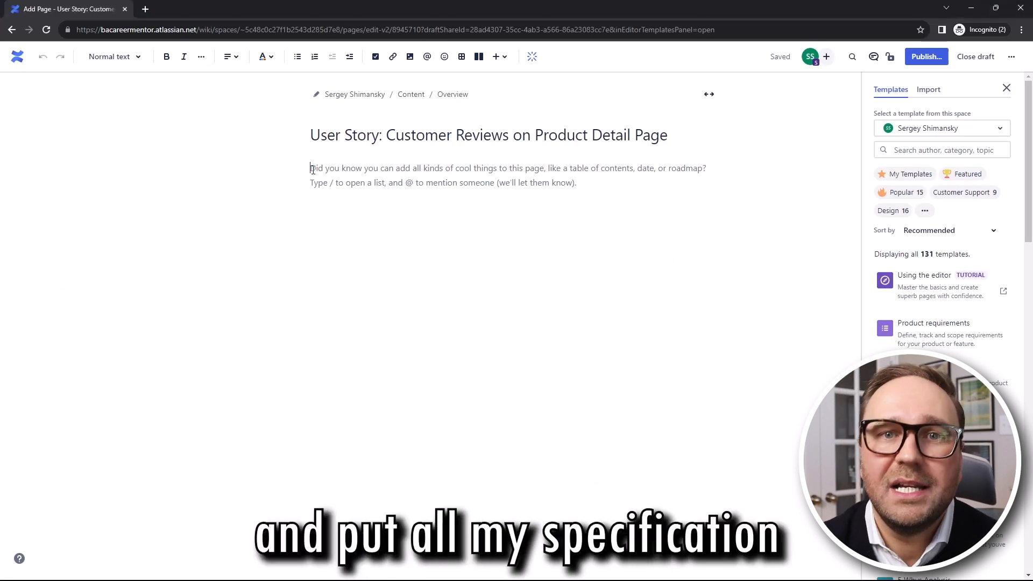
pyautogui.hotkey('ctrl', 'v')
pyautogui.scroll(-15, 351, 186)
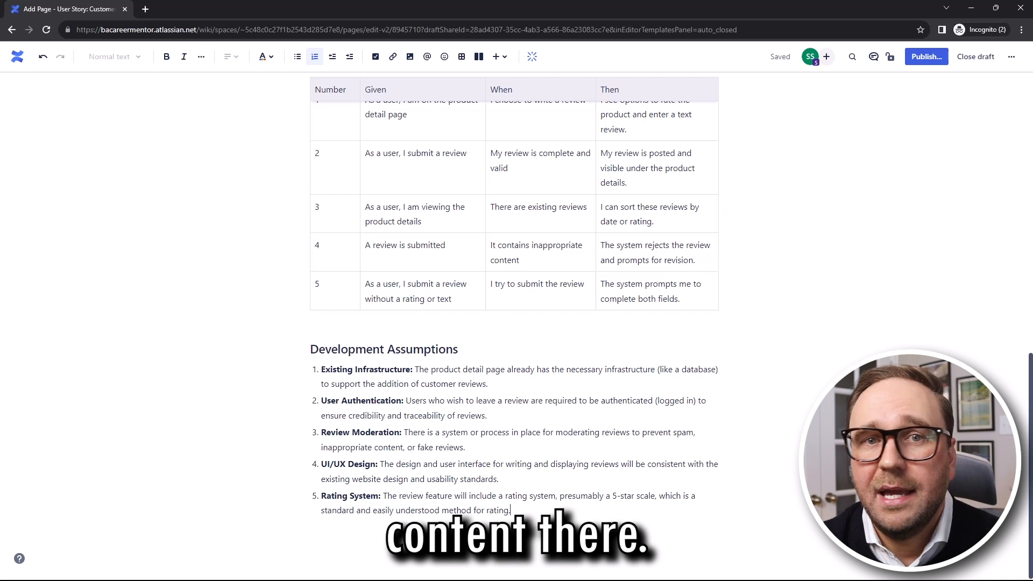
pyautogui.scroll(4, 790, 390)
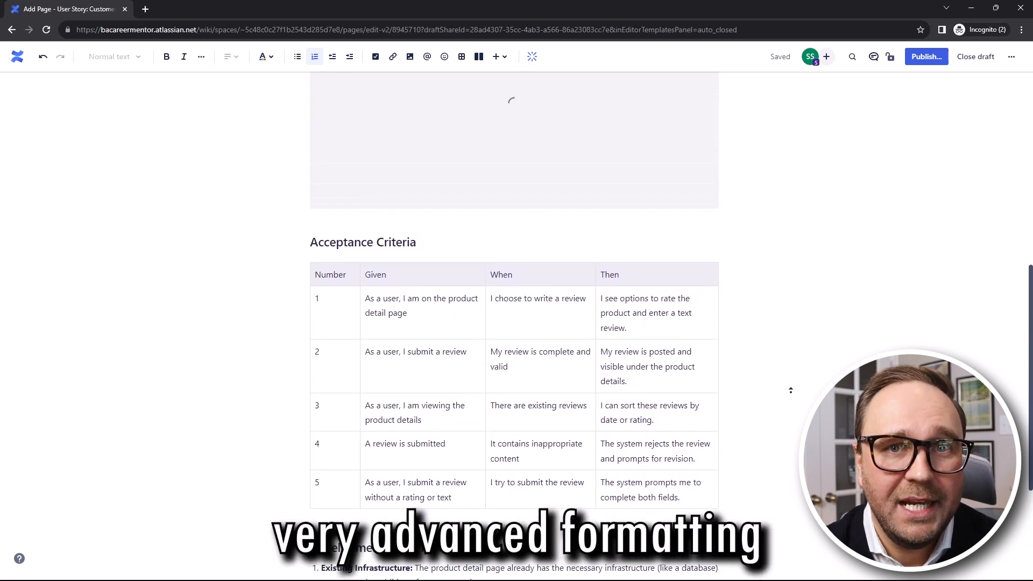
pyautogui.scroll(9, 791, 390)
pyautogui.scroll(1, 790, 390)
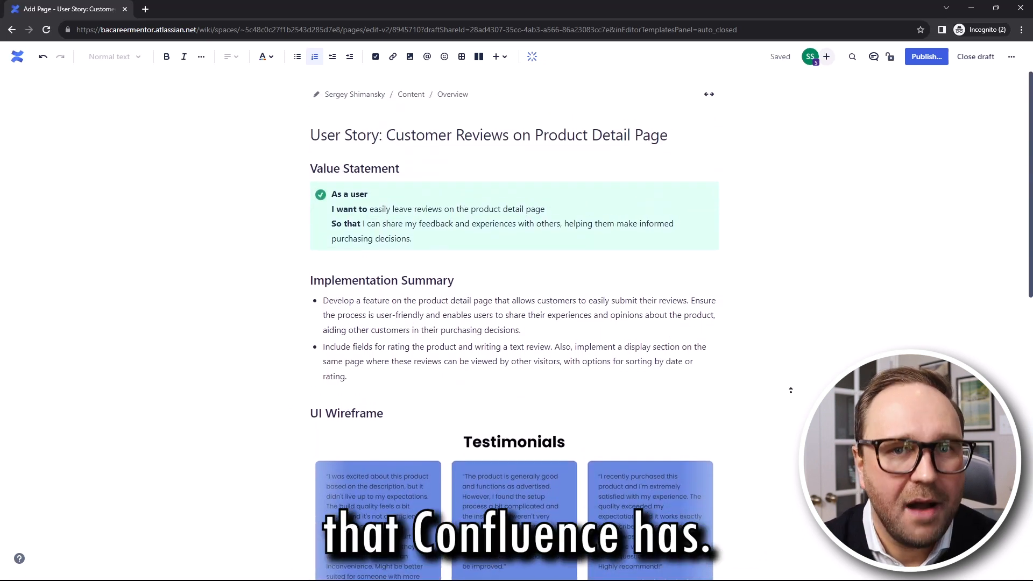
pyautogui.click(926, 57)
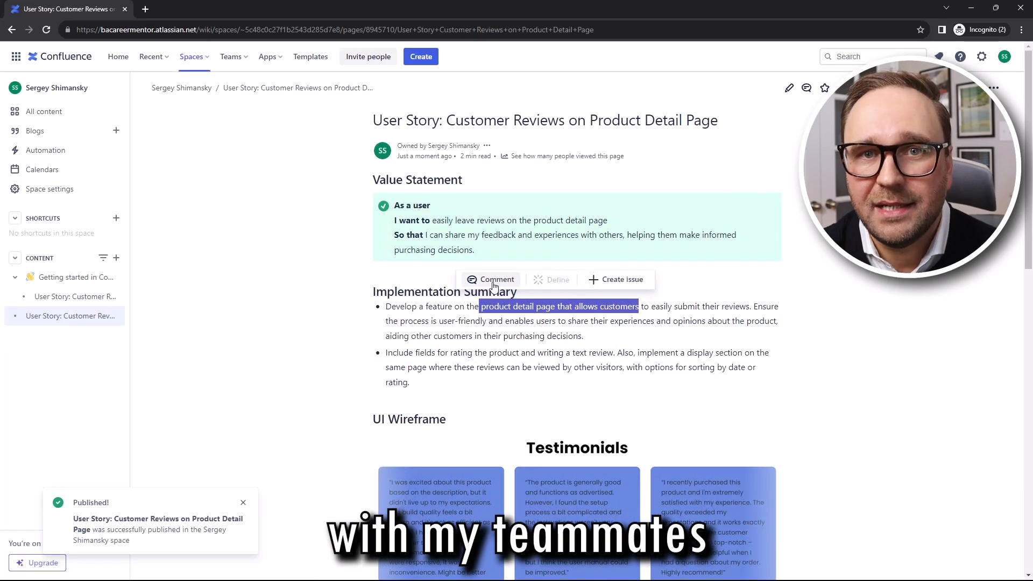
pyautogui.click(493, 281)
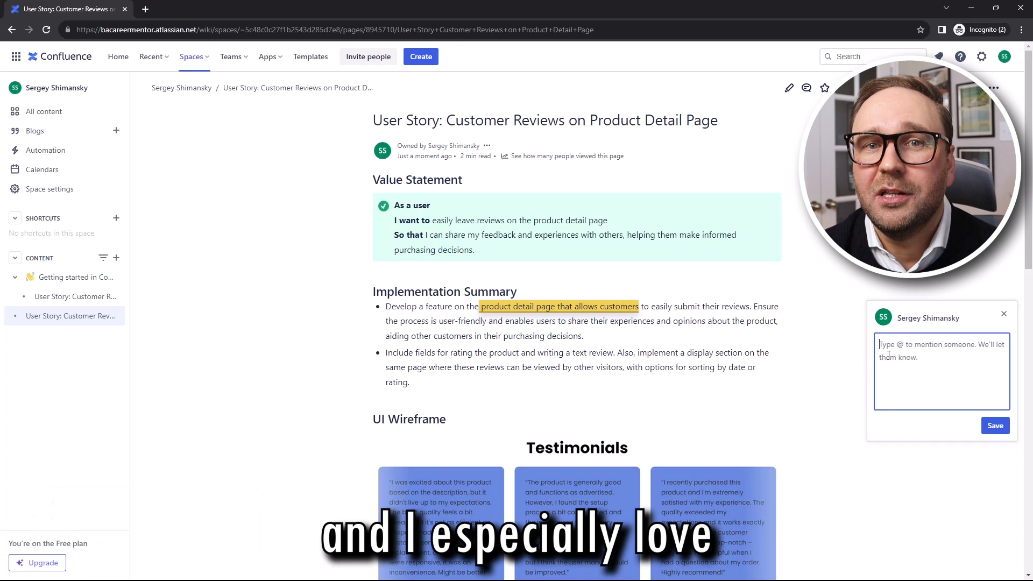
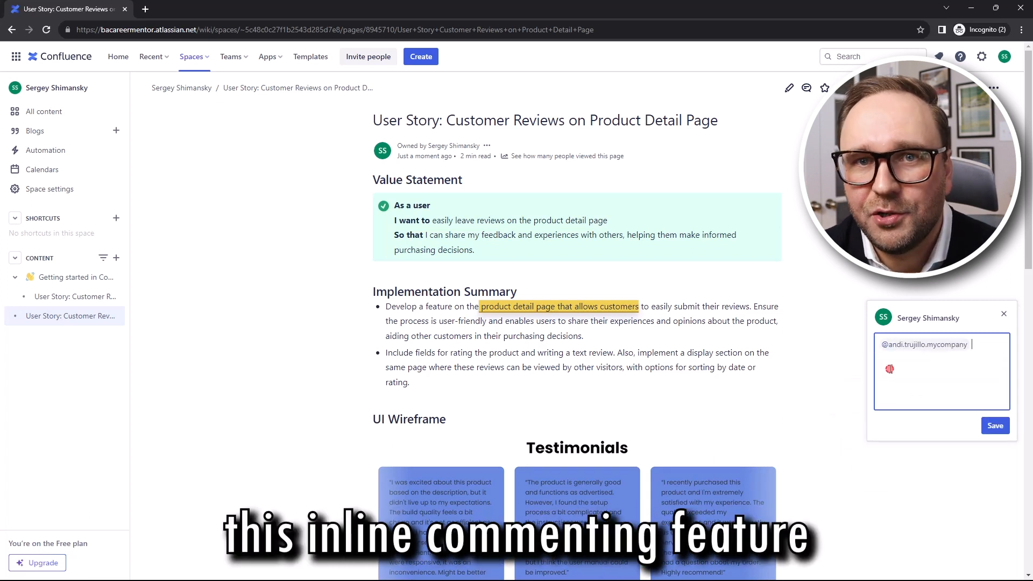
pyautogui.write("- let's review together at our upcoming meeting.")
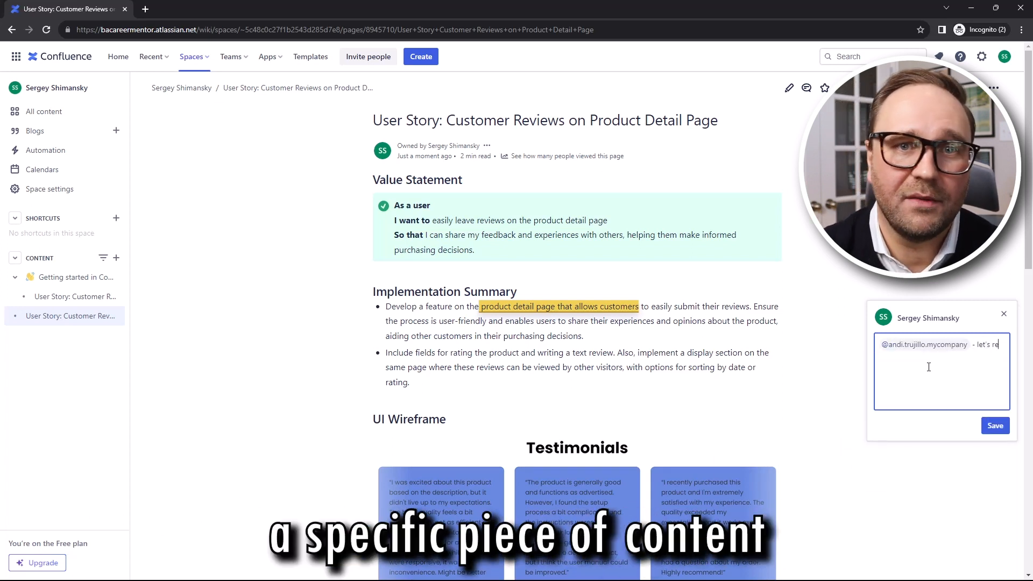
pyautogui.click(995, 424)
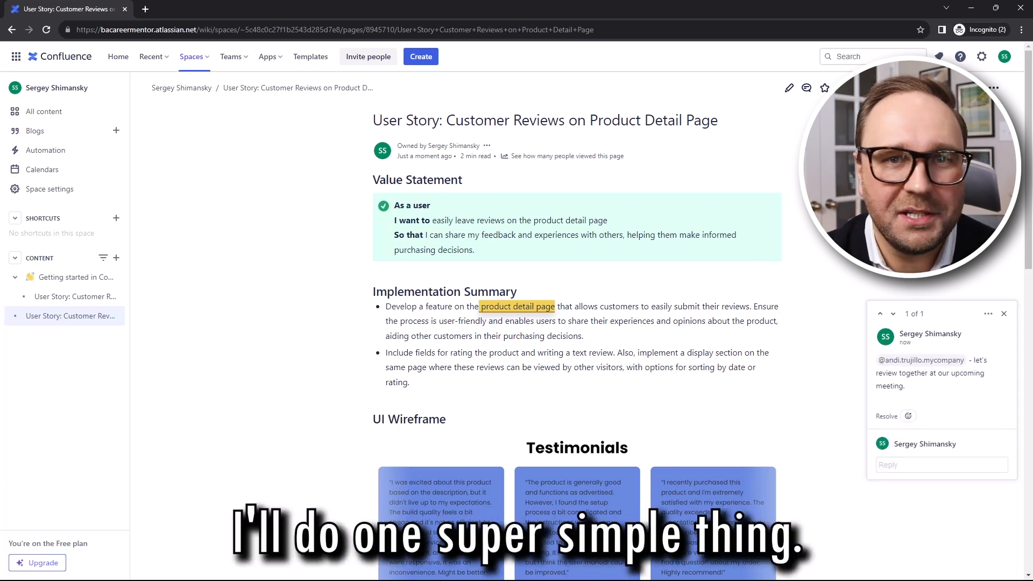
# Edit the user story page to add a Jira Reference section linking issue NP-48
pyautogui.click(789, 90)
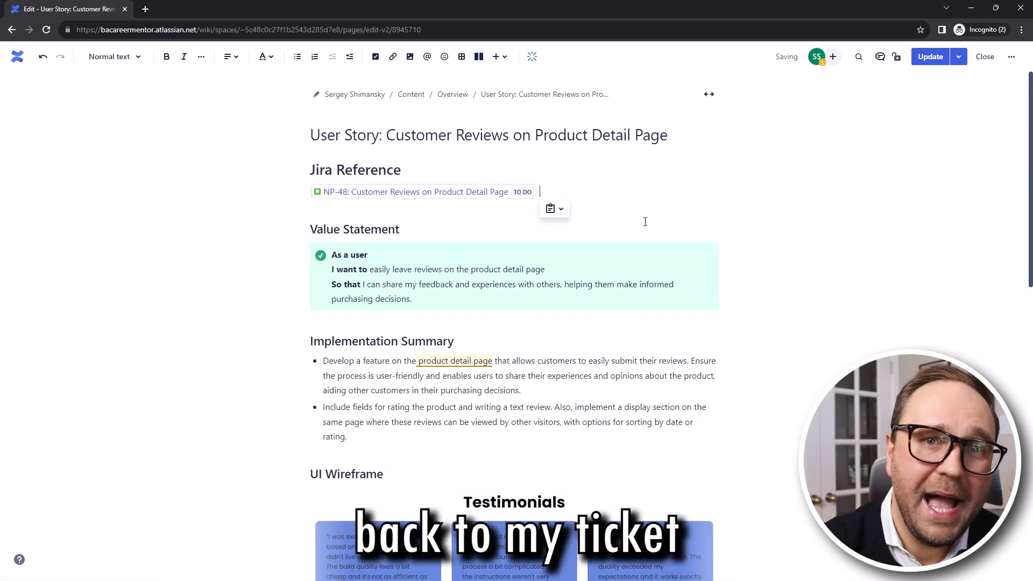
pyautogui.press('Return')
pyautogui.press('Delete')
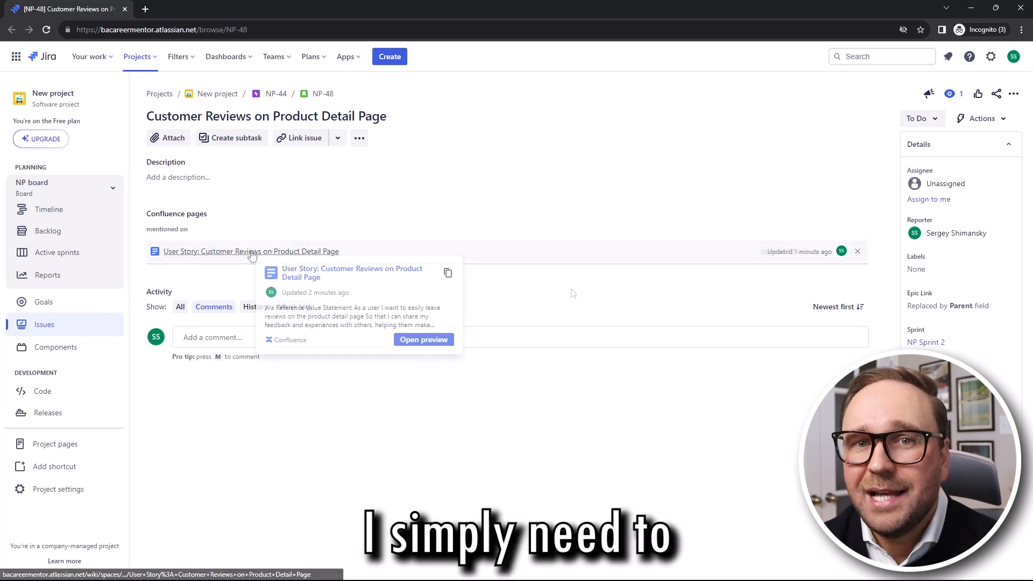
# Open the linked User Story page from NP-48's Confluence pages list
pyautogui.click(293, 269)
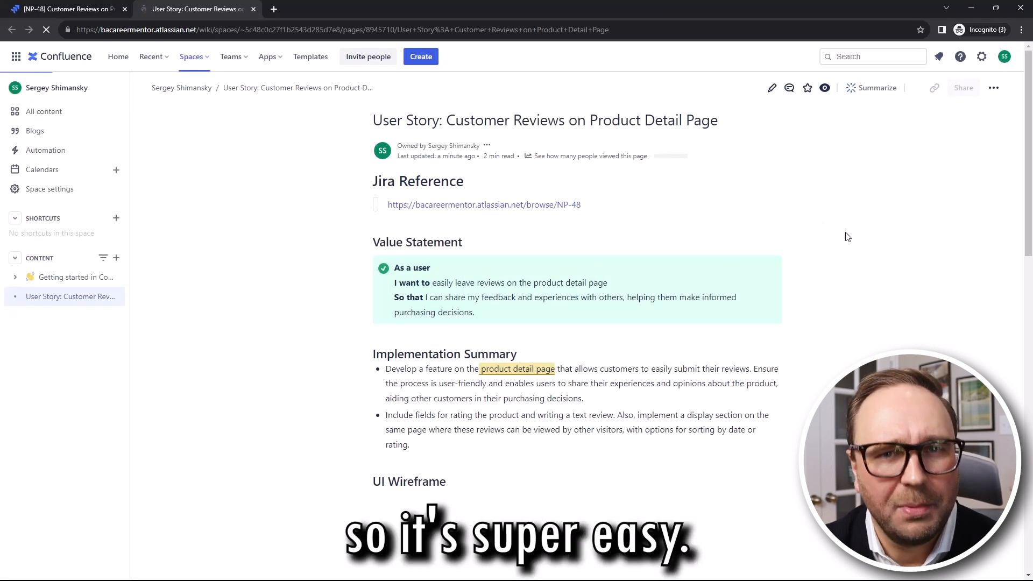